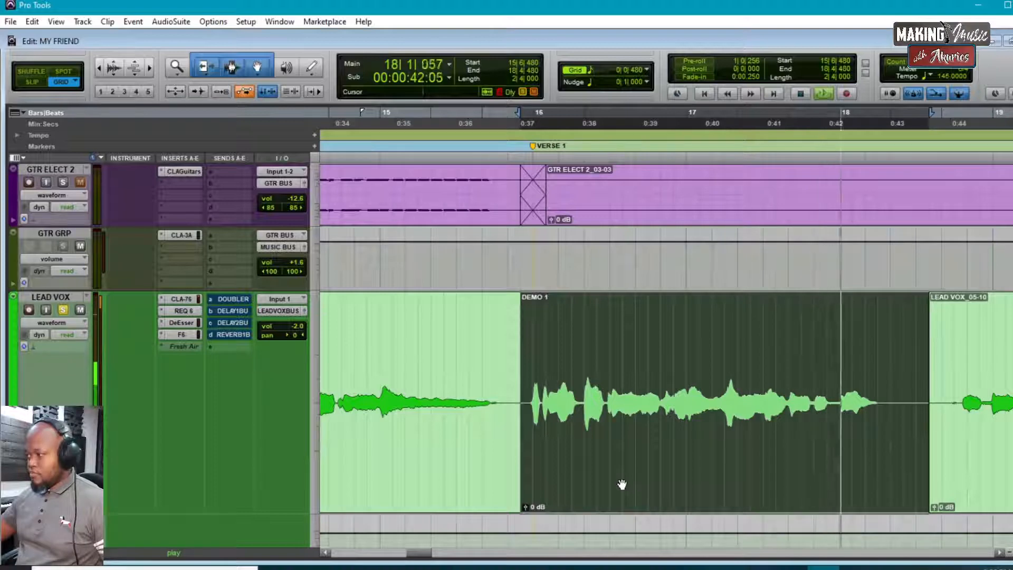
- Audition the DEMO 1 clip on the LEAD VOX track with the DeEsser insert bypassed
key("space")
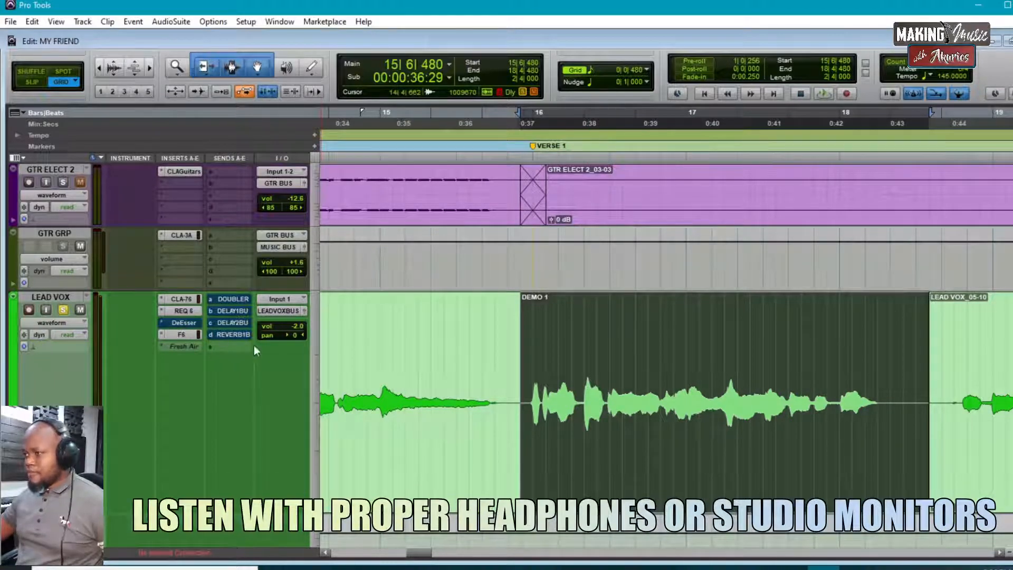
key("space")
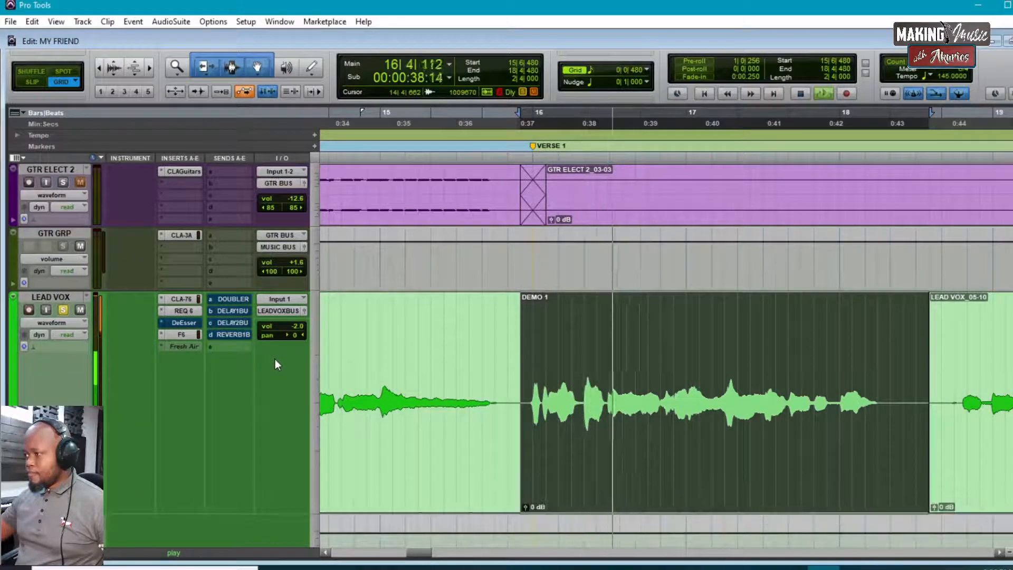
key("space")
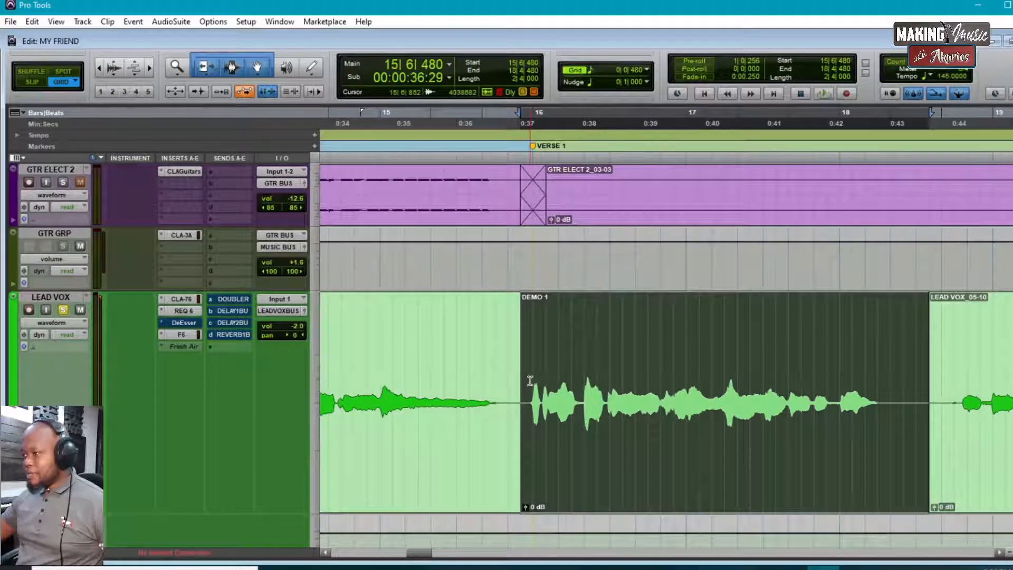
key("space")
key("space")
key("space")
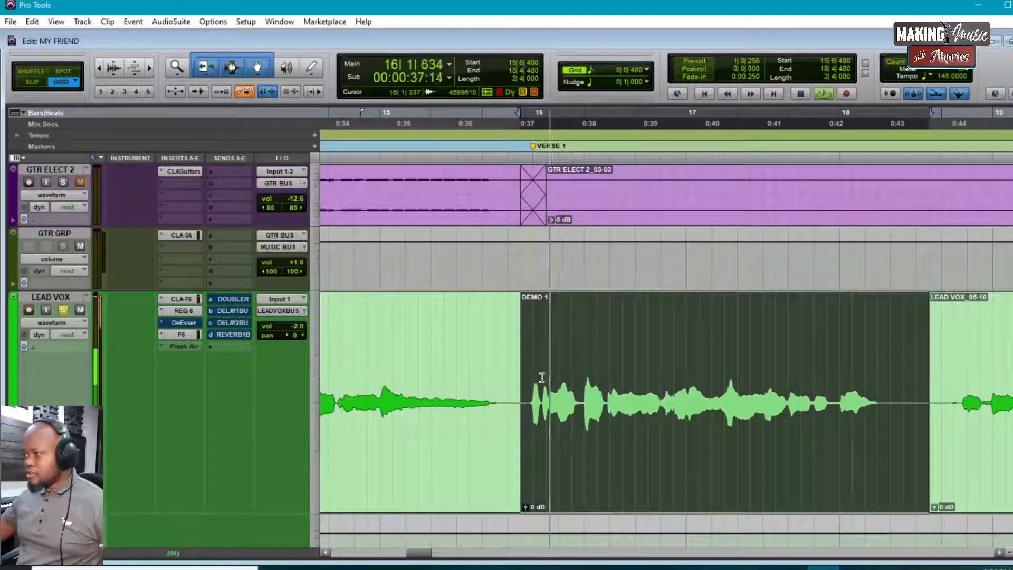
key("space")
- Mark the short passage at 16|6|000, reselect the whole DEMO 1 clip and play it with the DeEsser active
left_click_drag(660, 376, 665, 384)
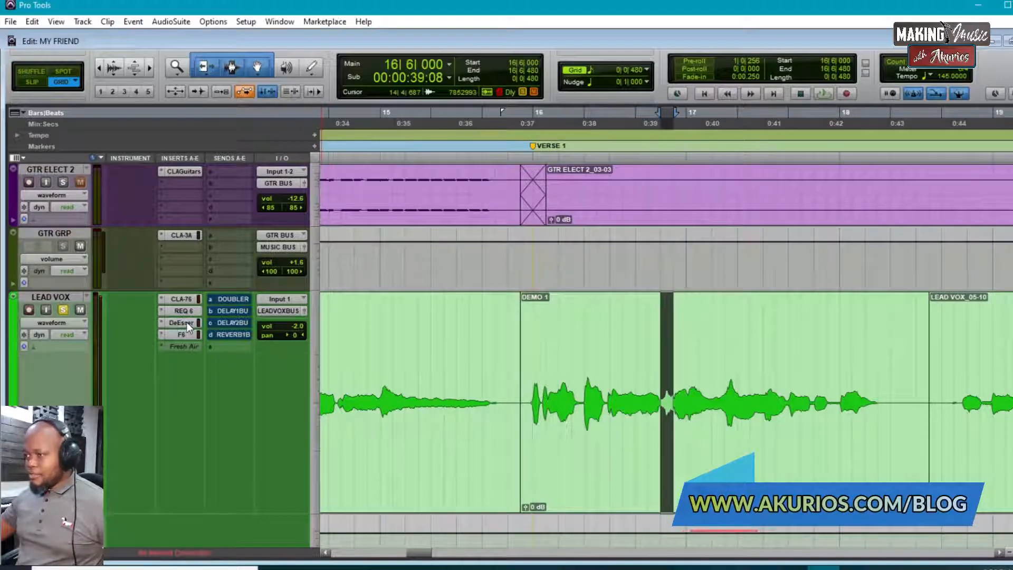
left_click(625, 486)
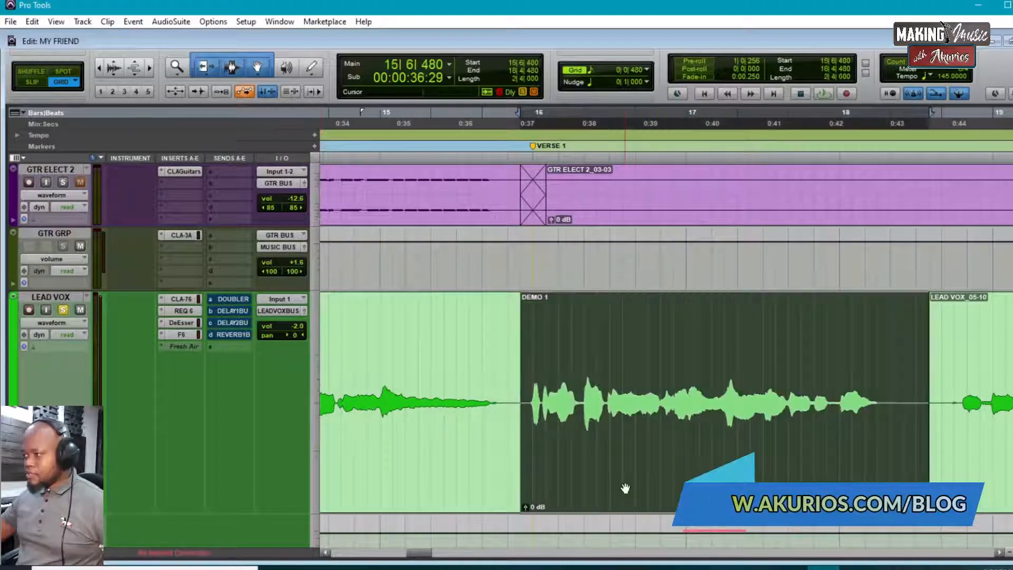
key("space")
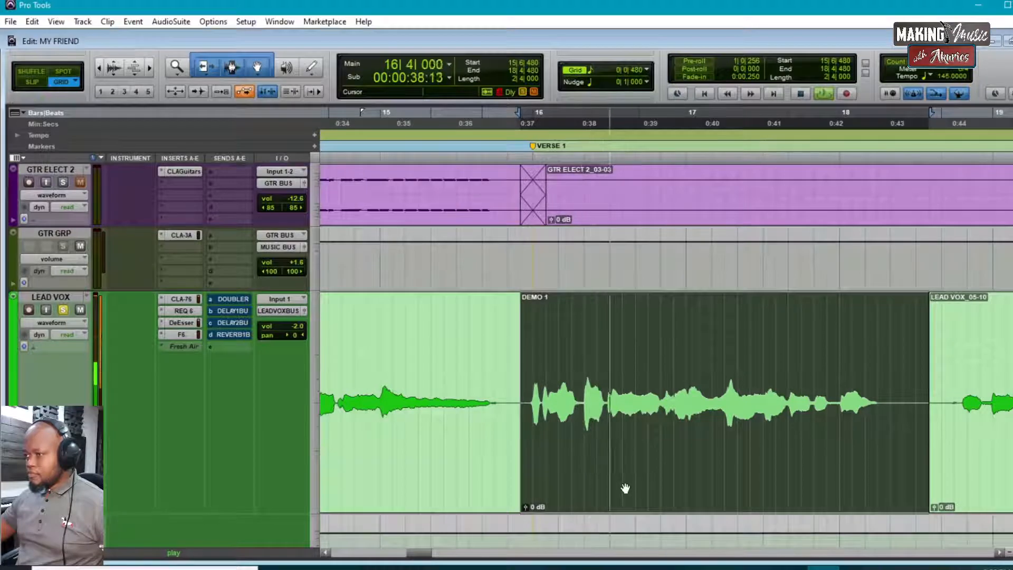
key("space")
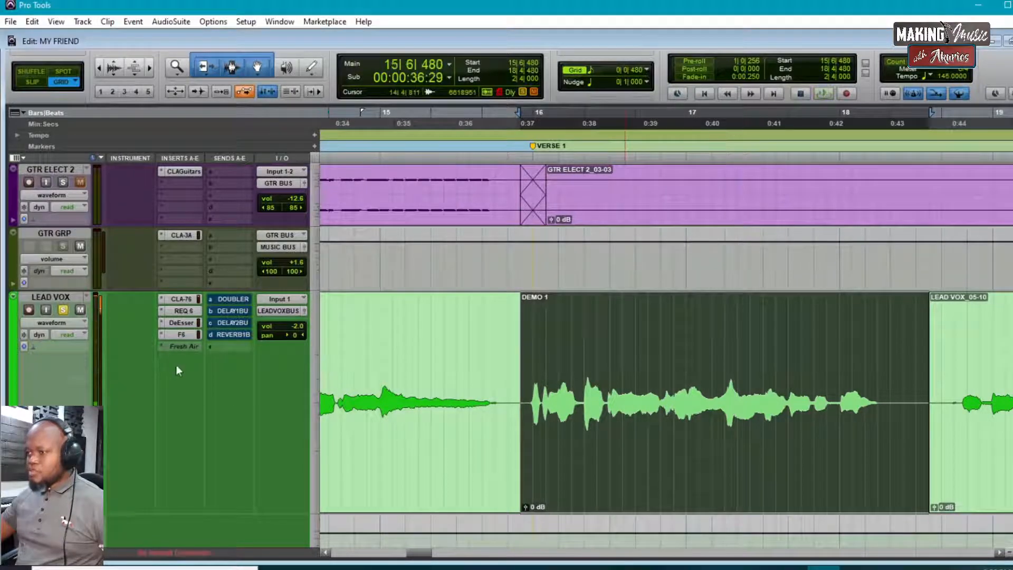
- Review the DeEsser settings on LEAD VOX, close the plug-in and play the DEMO 1 clip
left_click(183, 323)
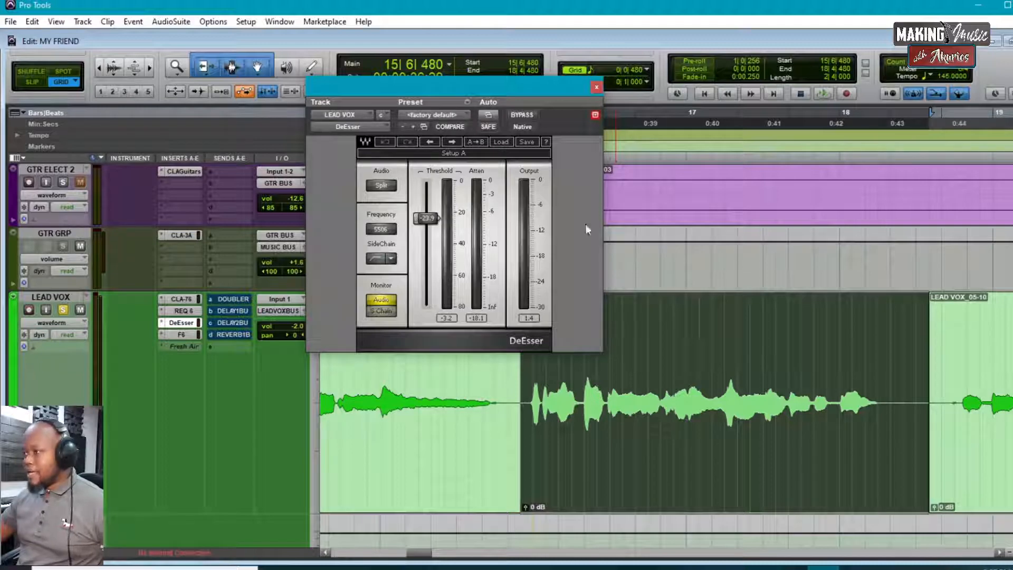
left_click(596, 87)
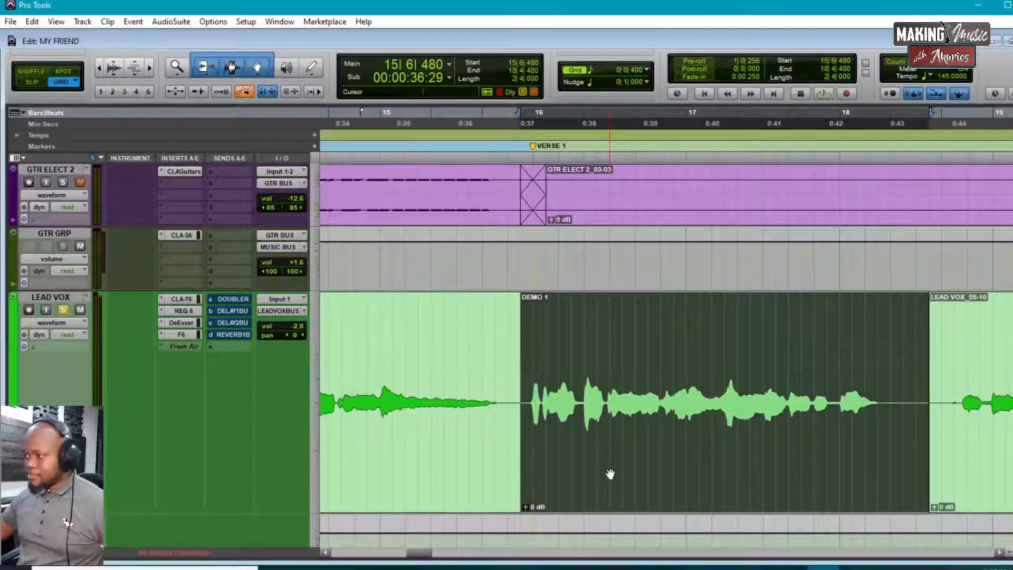
key("space")
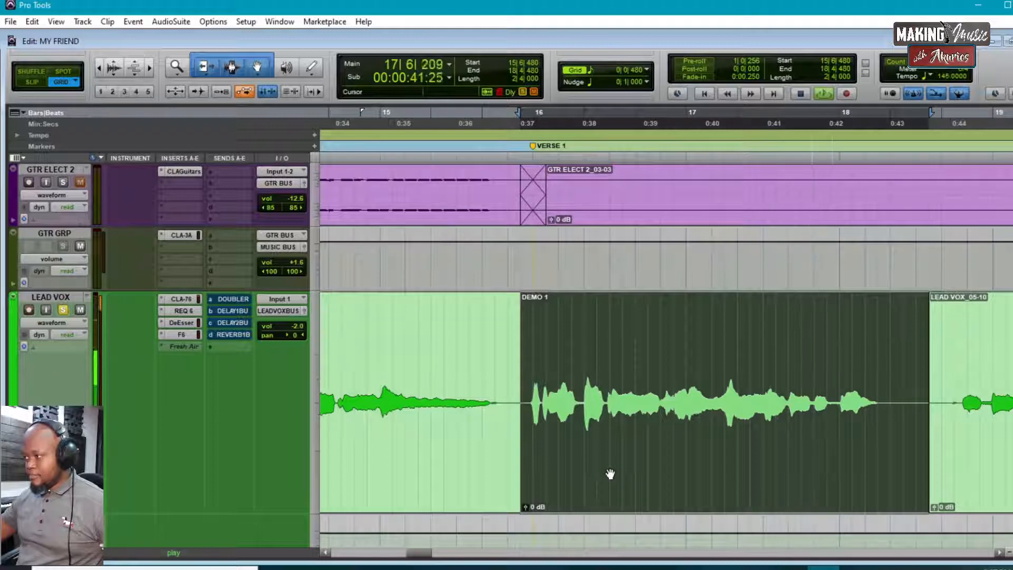
key("space")
- Audition the closing phrase of DEMO 1 from 17|5|000 to check its sibilance
left_click_drag(786, 381, 900, 388)
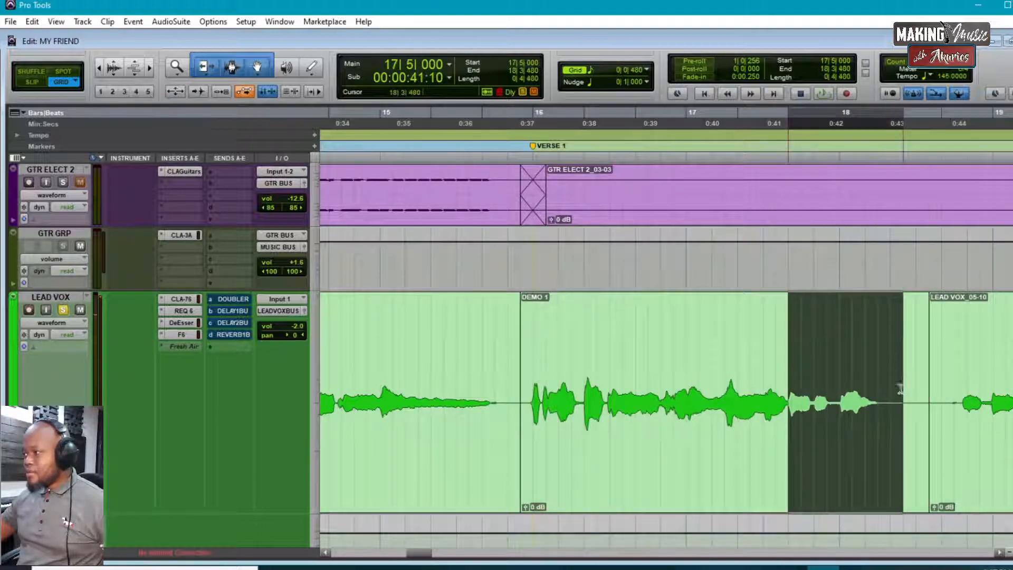
key("space")
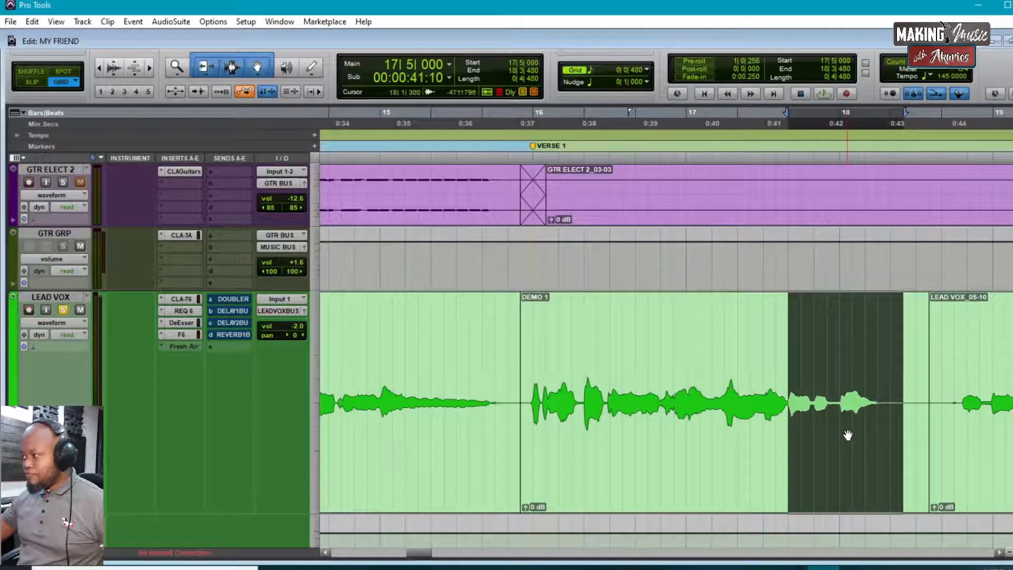
left_click(812, 371)
key("space")
key("space")
left_click(784, 375)
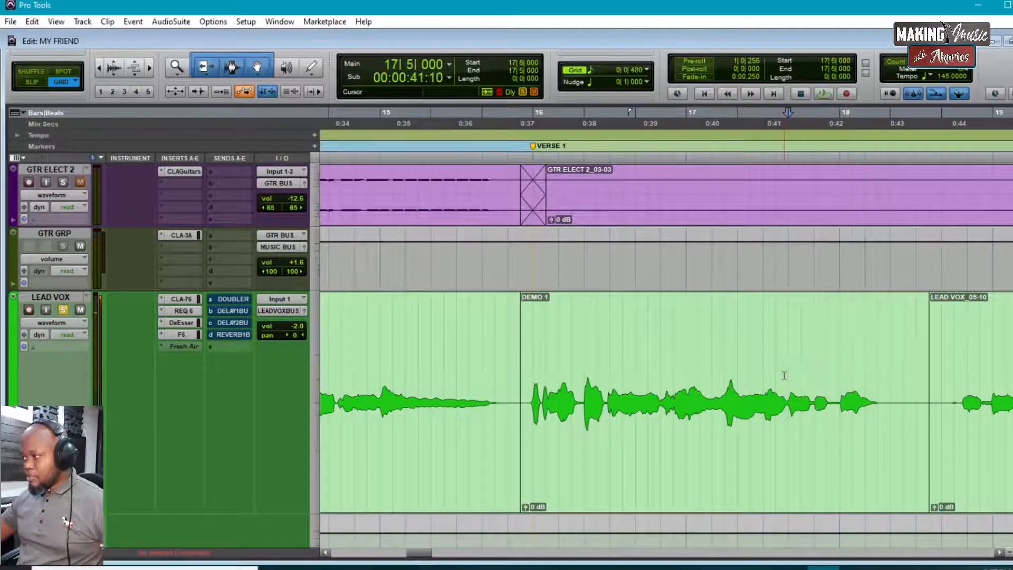
key("space")
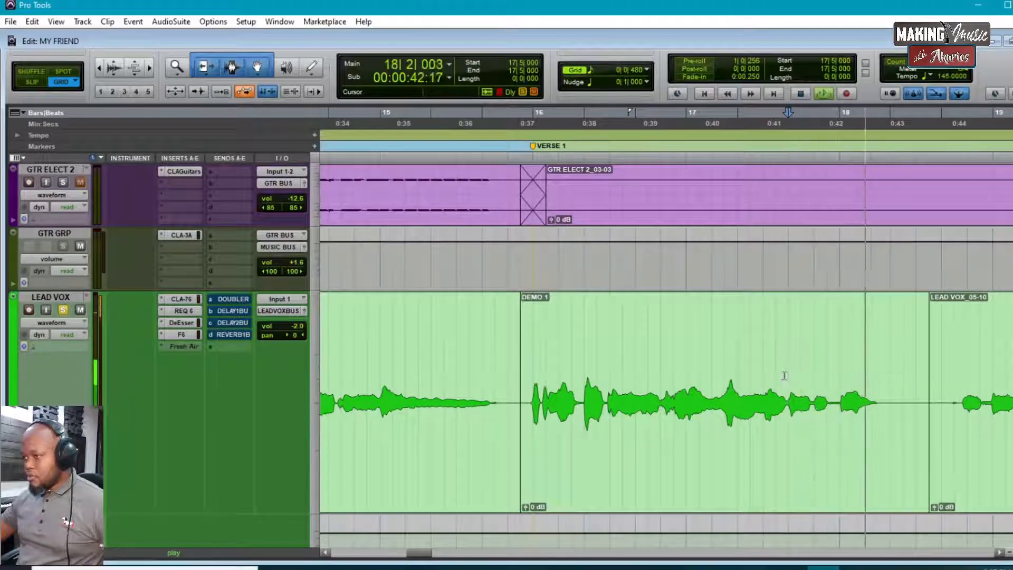
key("space")
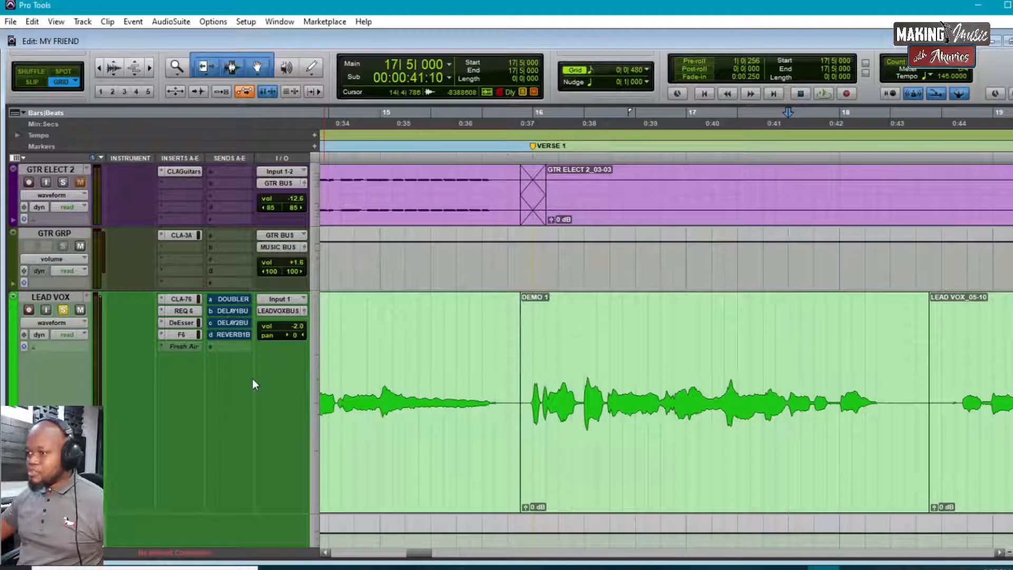
- Bypass the REQ 6 and F6 inserts on LEAD VOX and play the phrase from 17|5|000
left_click(182, 310)
key("space")
key("space")
key("space")
left_click(198, 337, "ctrl")
key("space")
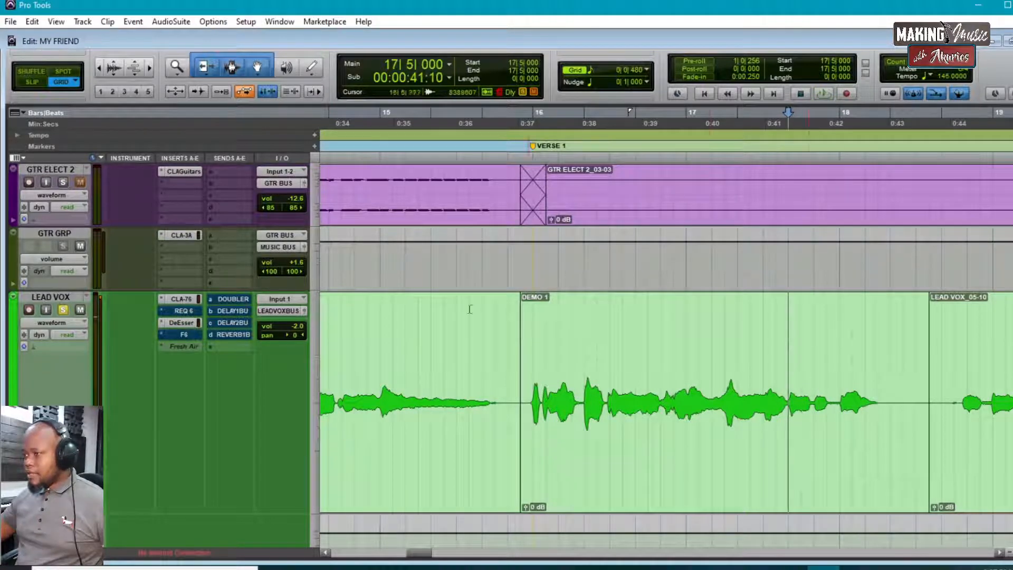
- Re-enable the F6 and REQ 6 inserts and replay the phrase from 17|5|000 for comparison
left_click(180, 334, "ctrl")
key("space")
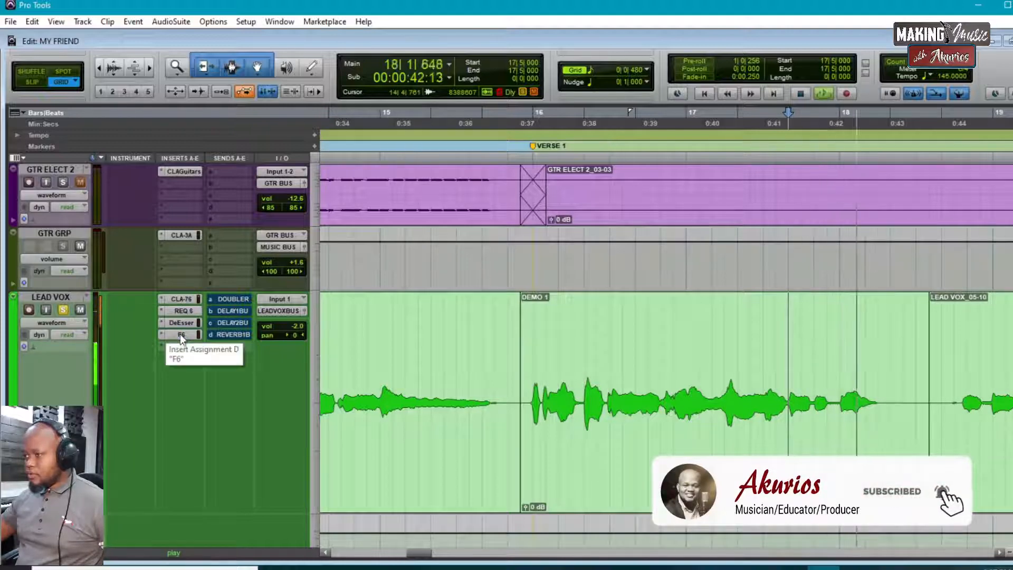
key("space")
key("space")
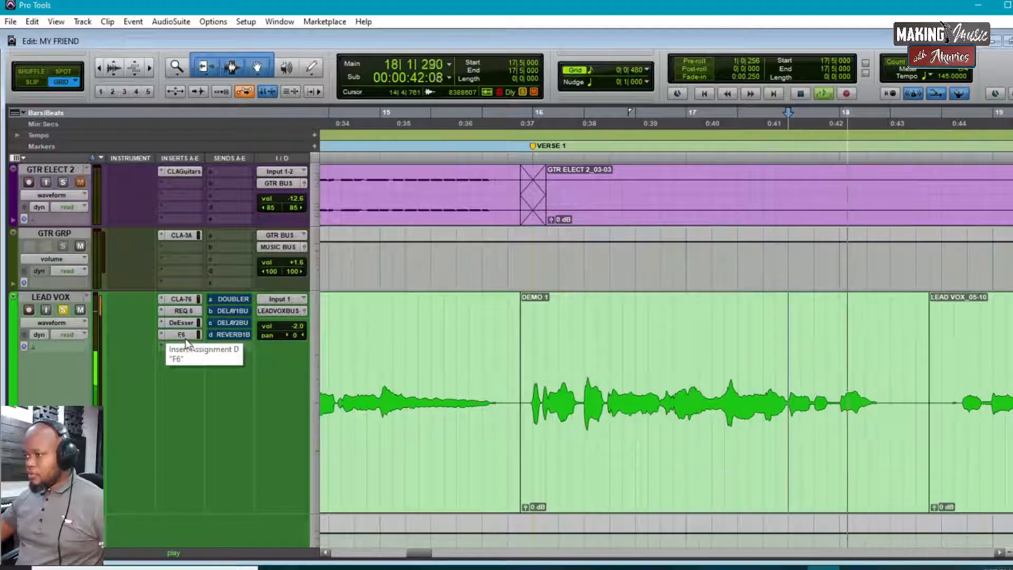
key("space")
- Bypass REQ 6 on LEAD VOX, examine its equalizer settings and turn the bypass back off
left_click(184, 311, "ctrl")
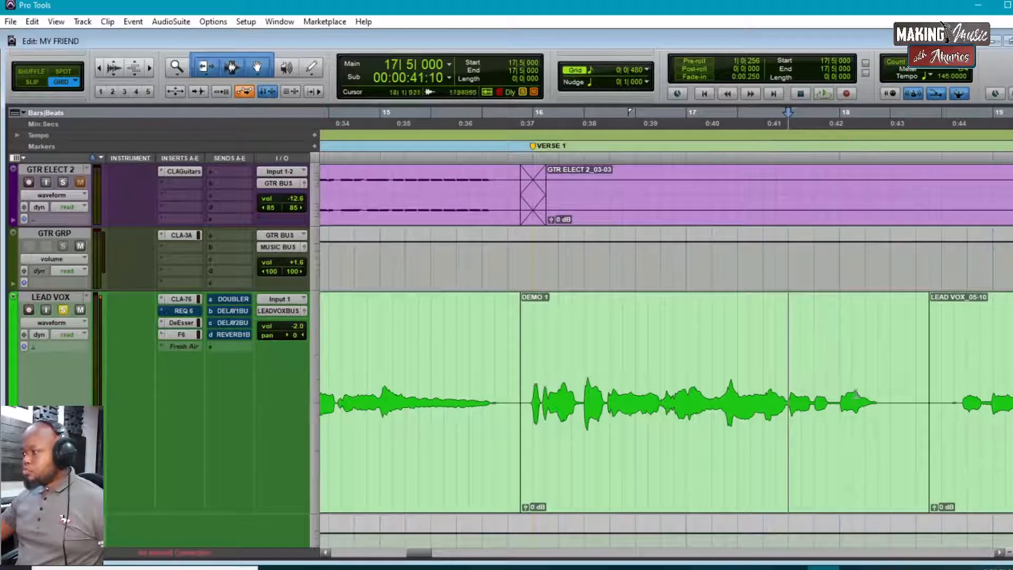
left_click_drag(788, 376, 848, 380)
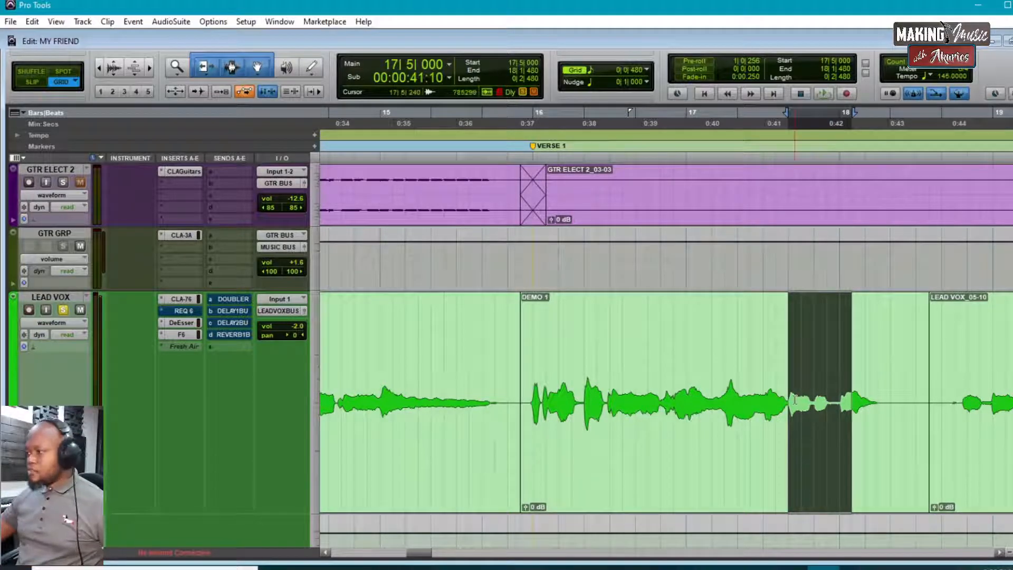
left_click(184, 311)
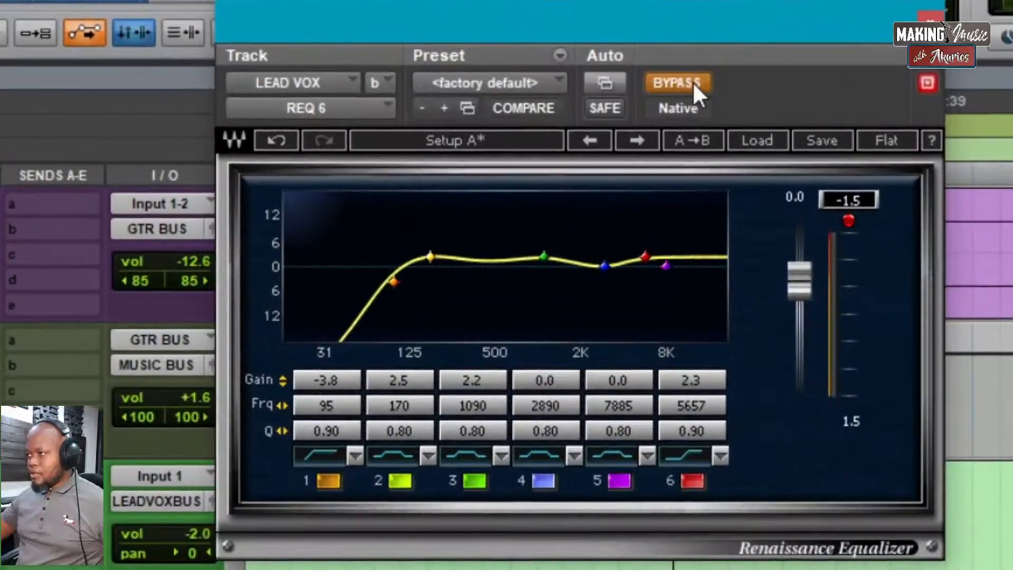
left_click(558, 110)
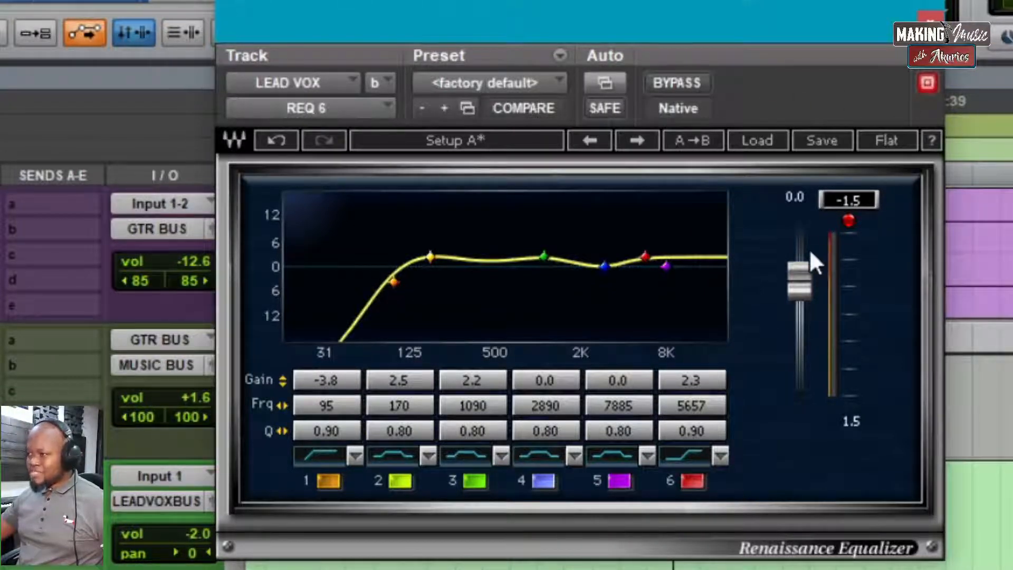
left_click(931, 22)
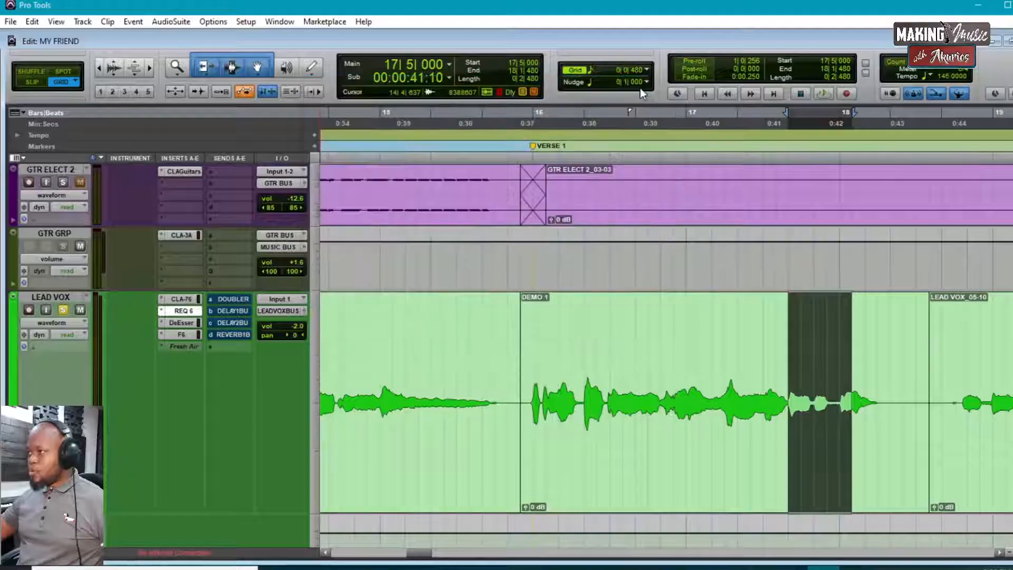
- Locate and select the DEMO 2 clip at 74|6|000 on the LEAD VOX track, framed for playback
left_click(763, 368)
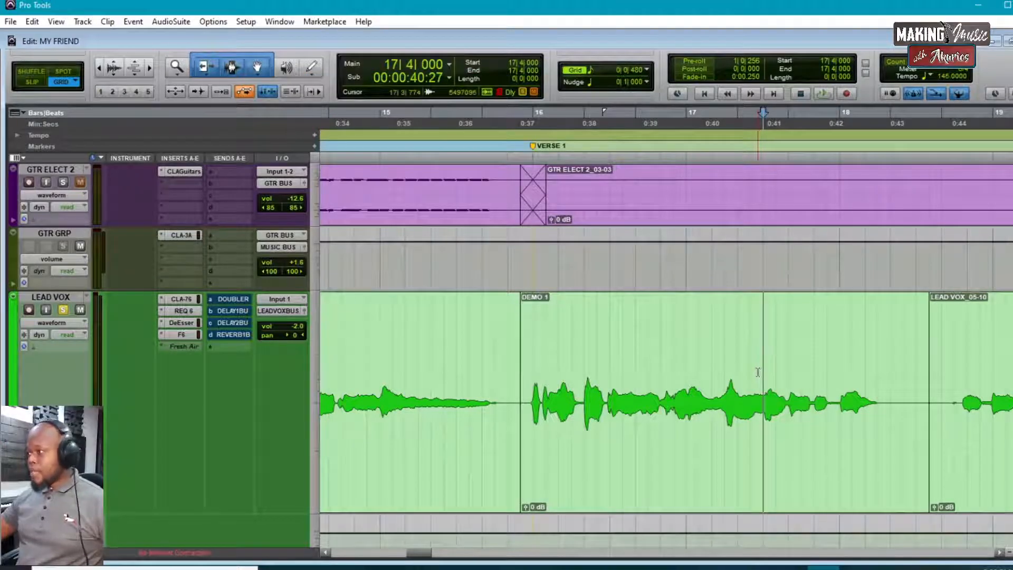
left_click(774, 429)
key("r")
key("r")
key("r")
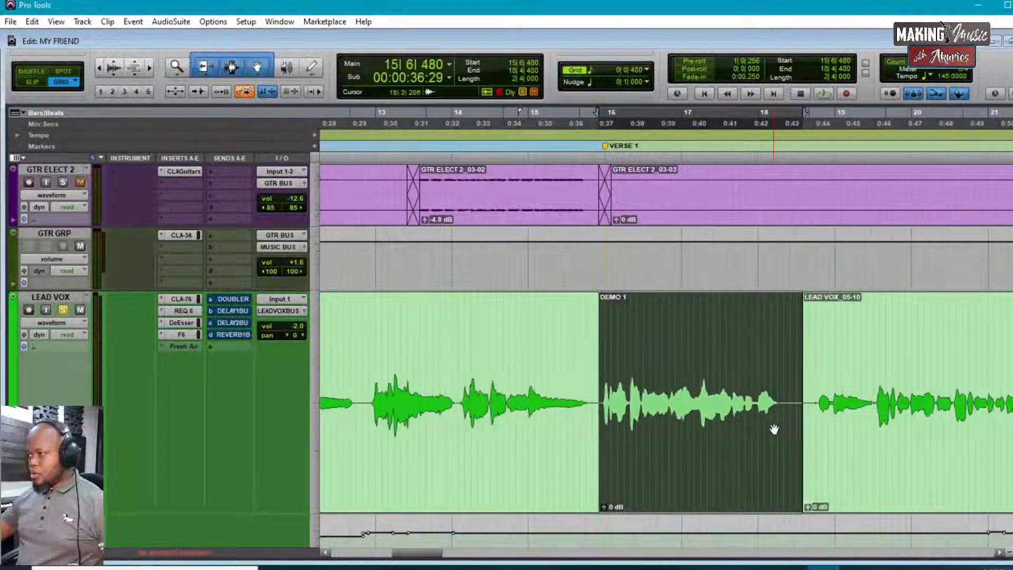
scroll(769, 389, "right", 10)
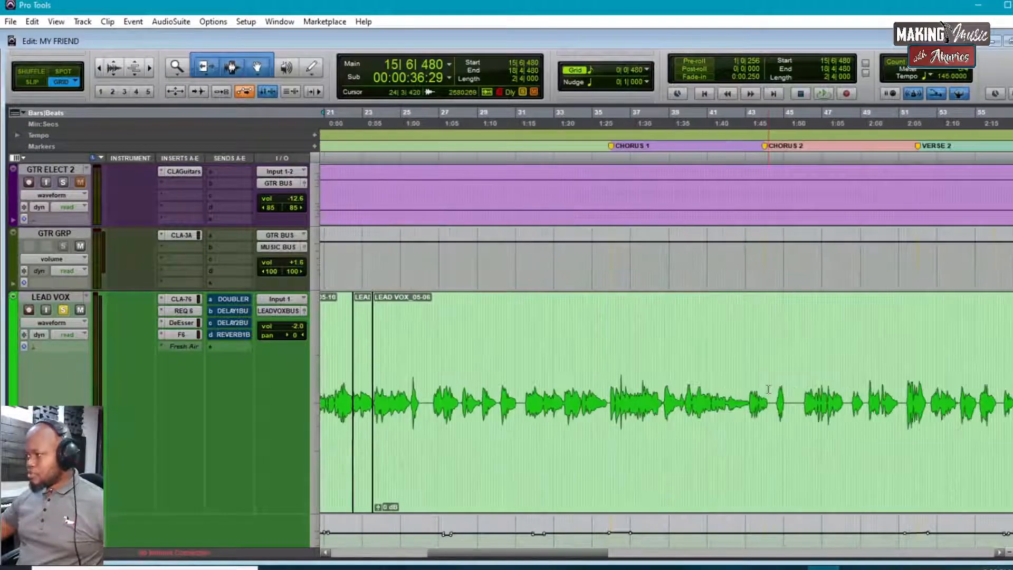
left_click(521, 473)
key("t")
key("t")
key("t")
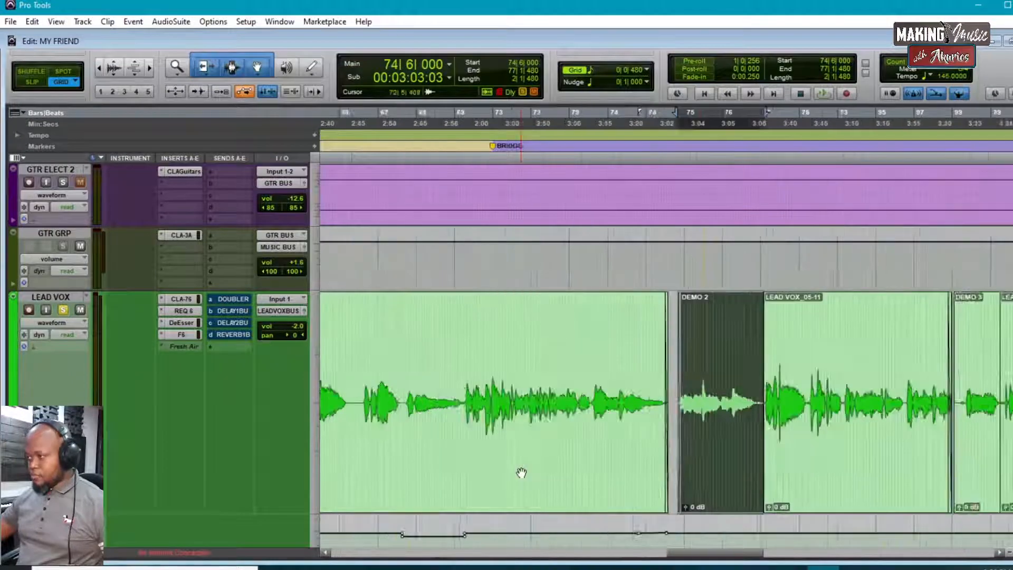
scroll(693, 409, "right", 3)
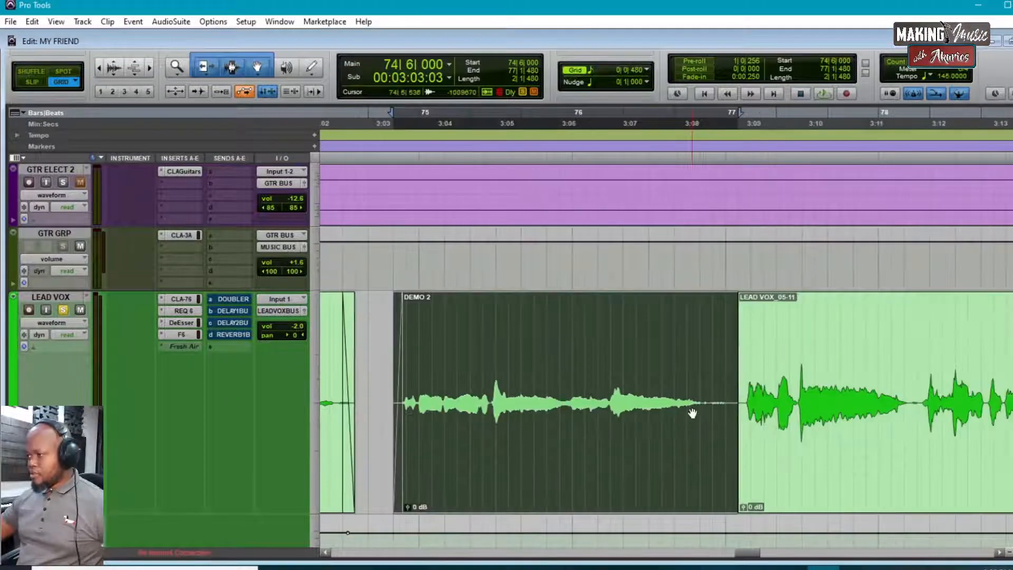
- Play the DEMO 2 clip and replay its opening phrase to pinpoint the harsh consonant
key("space")
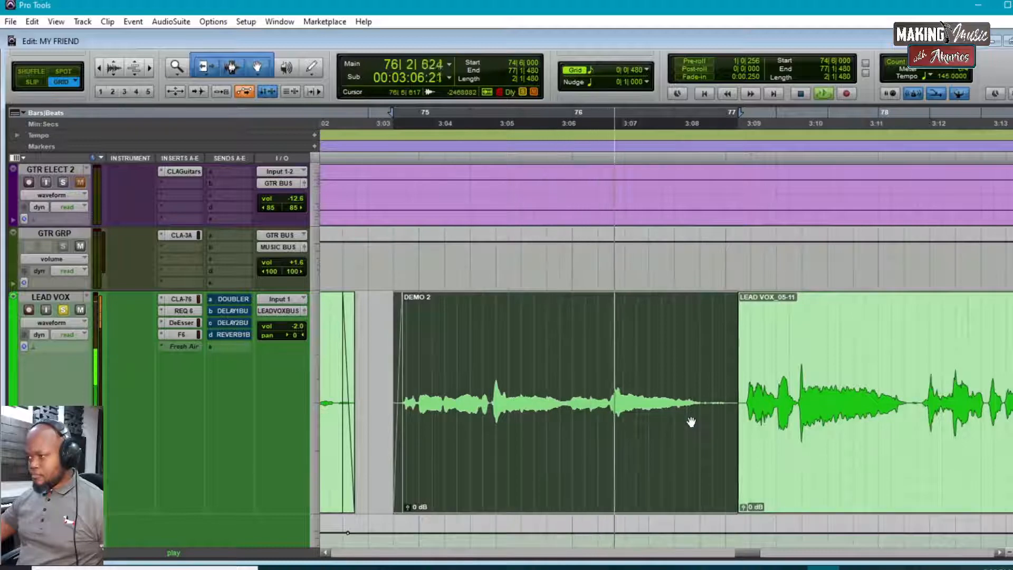
key("space")
key("space")
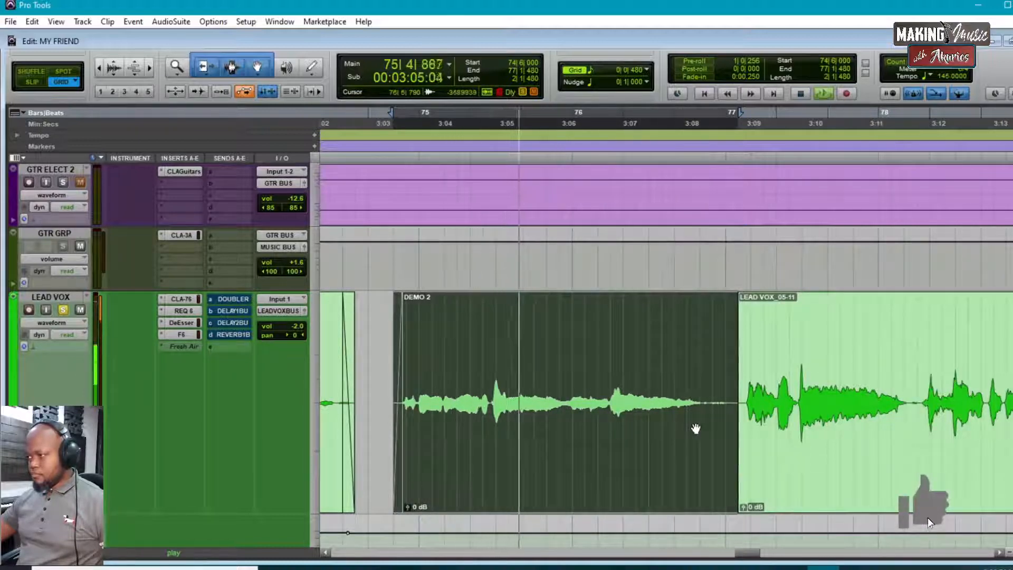
key("space")
left_click(470, 382)
key("space")
key("space")
- Select 75|3|000 to 75|4|480 in the DEMO 2 clip and magnify its waveform
left_click_drag(482, 383, 507, 384)
key("ctrl+bracketright")
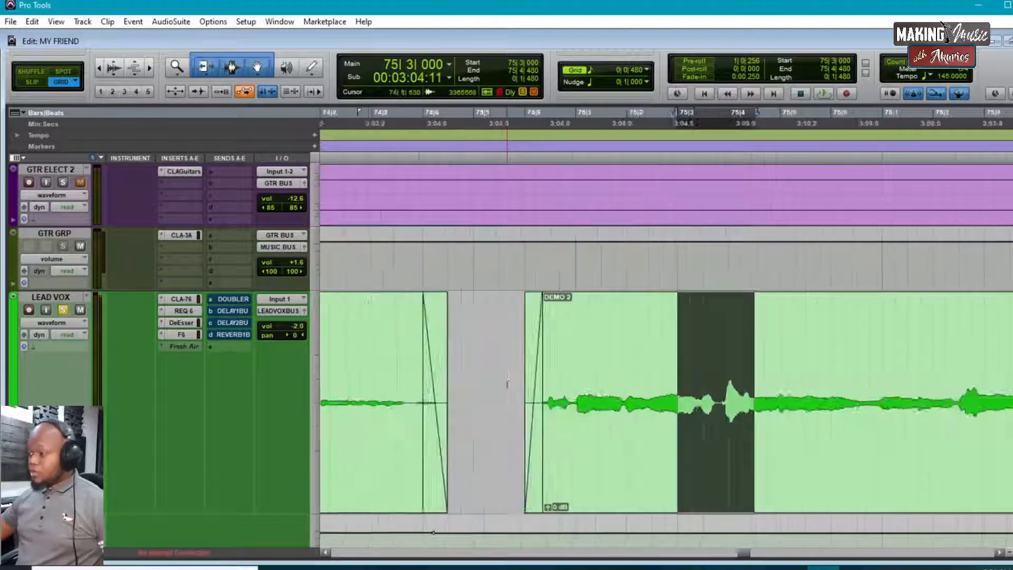
key("ctrl+bracketright")
key("ctrl+bracketright")
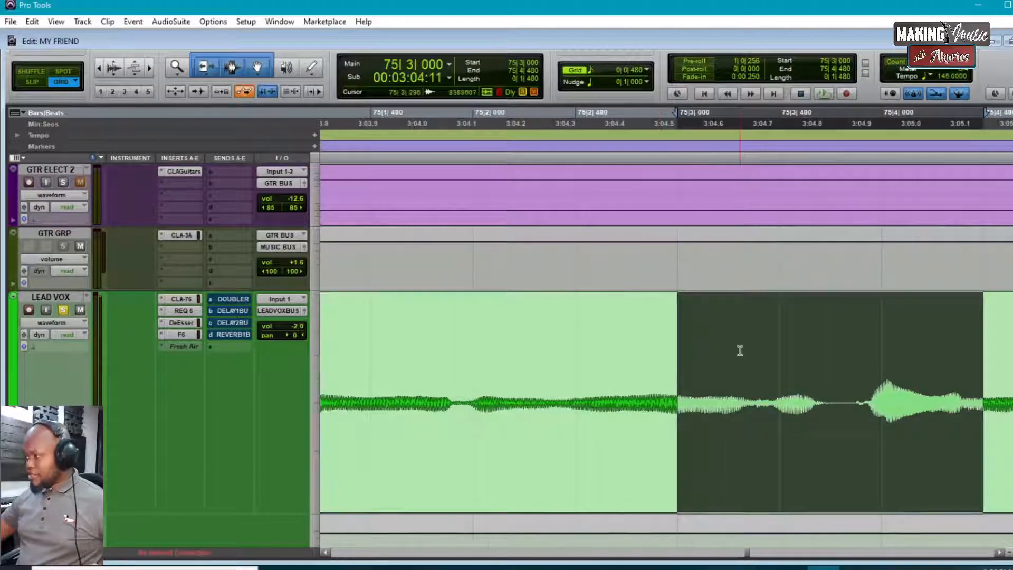
scroll(739, 350, "right", 3)
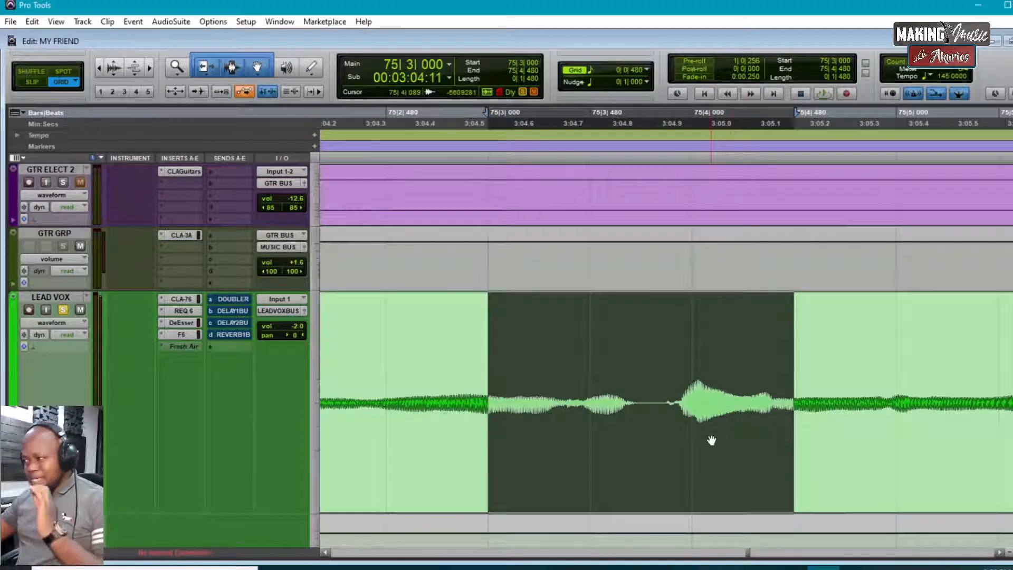
- In Slip mode, select the consonant from 75|3|837 to 75|3|900 in the DEMO 2 clip and separate it into its own clip
left_click(681, 387)
key("ctrl+bracketright")
key("ctrl+bracketright")
key("ctrl+bracketright")
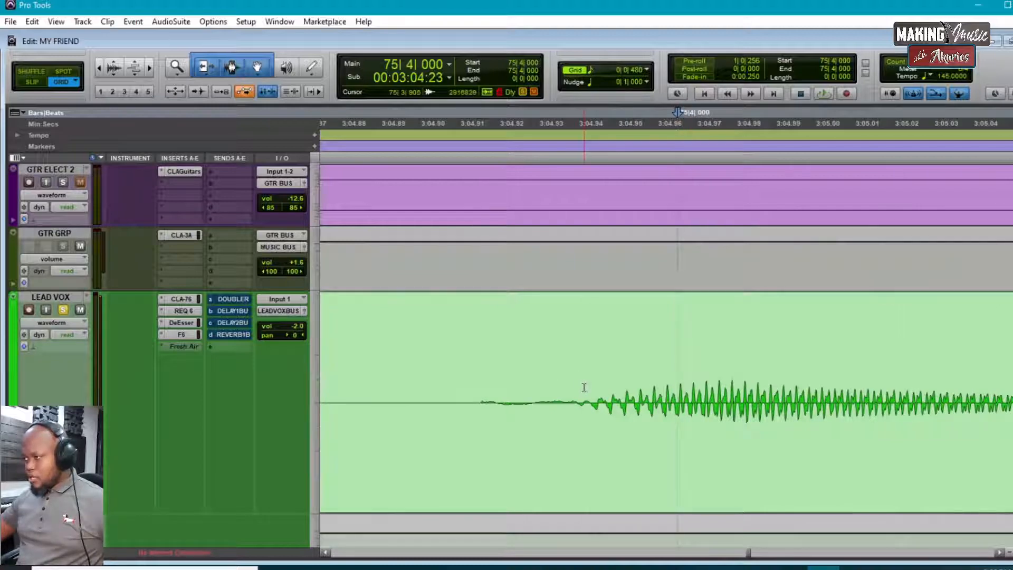
key("F3")
left_click_drag(585, 394, 473, 420)
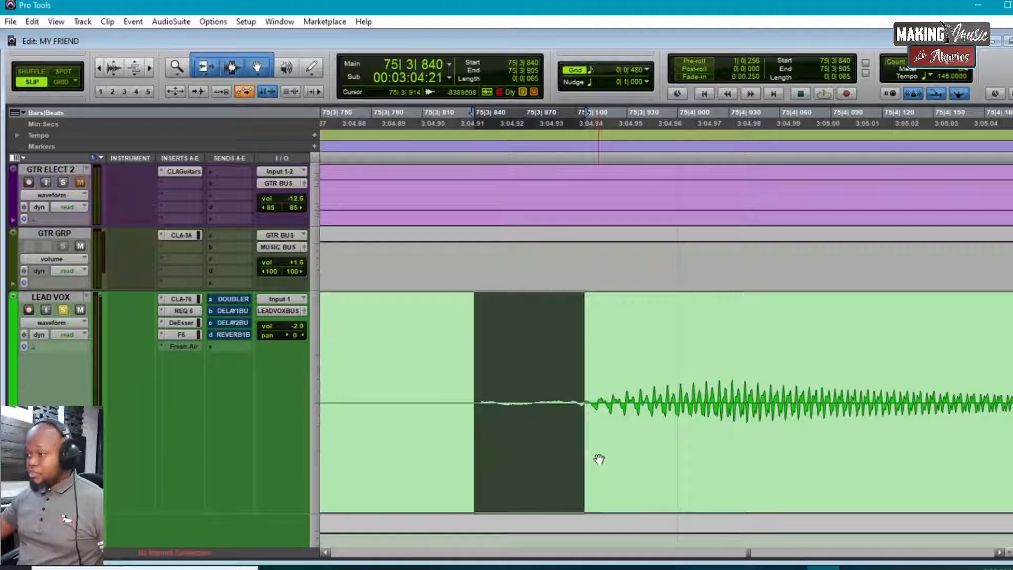
left_click_drag(468, 383, 574, 439)
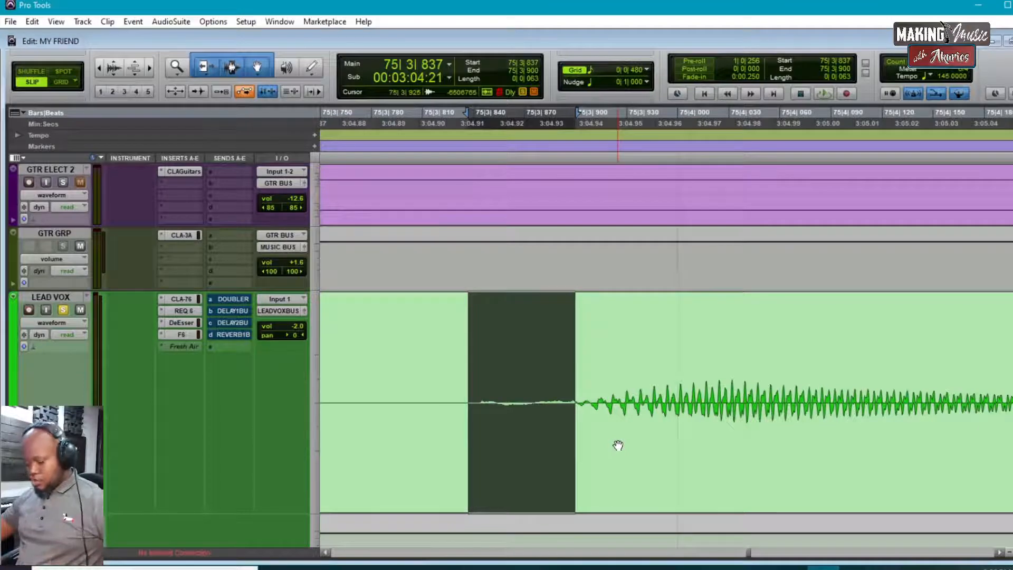
key("ctrl+e")
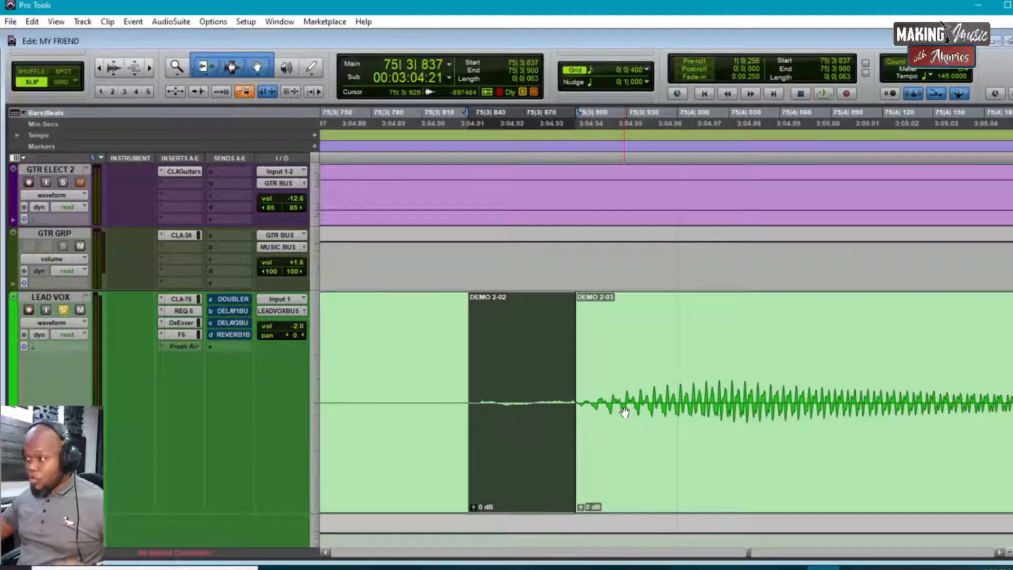
- Lower the clip gain of the separated consonant to -10.4 dB and add short crossfades at both of its boundaries
left_click_drag(474, 507, 502, 559)
left_click_drag(473, 508, 480, 429)
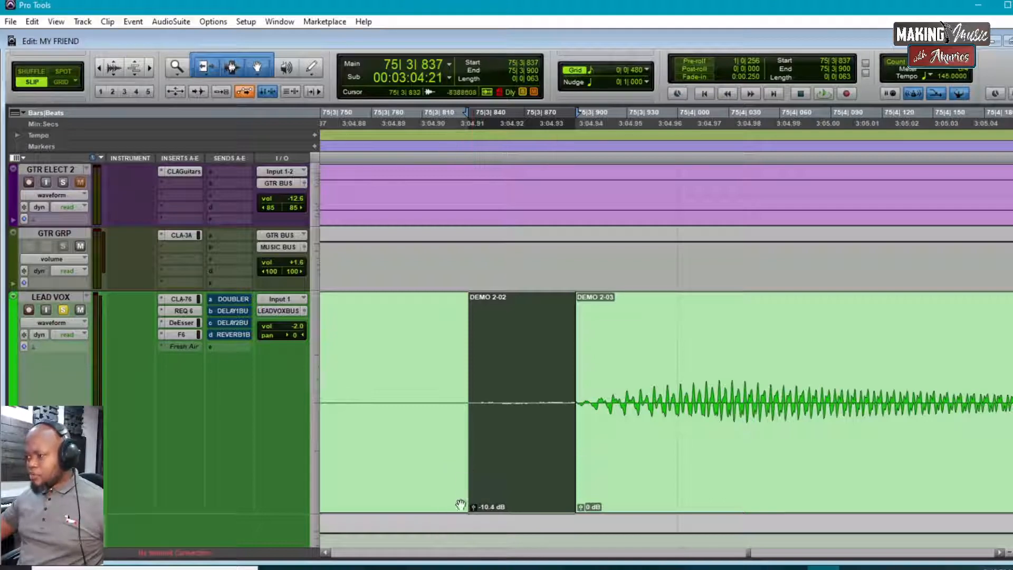
left_click_drag(464, 499, 452, 499)
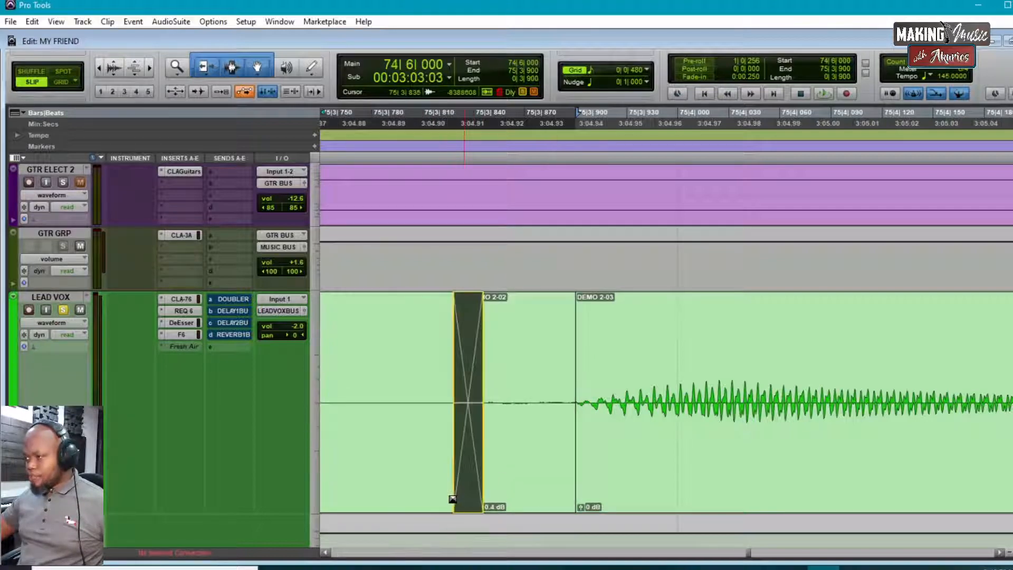
left_click(467, 505)
left_click_drag(572, 505, 561, 505)
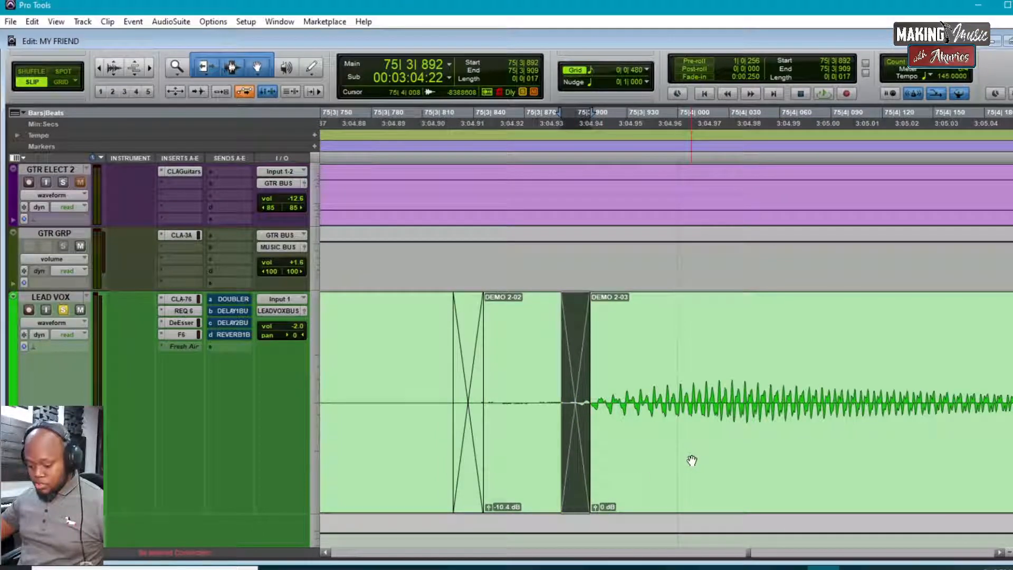
- Play LEAD VOX from 75|2|565 through the crossfaded consonant and replay it to check the gain reduction
key("ctrl+bracketleft")
key("ctrl+bracketleft")
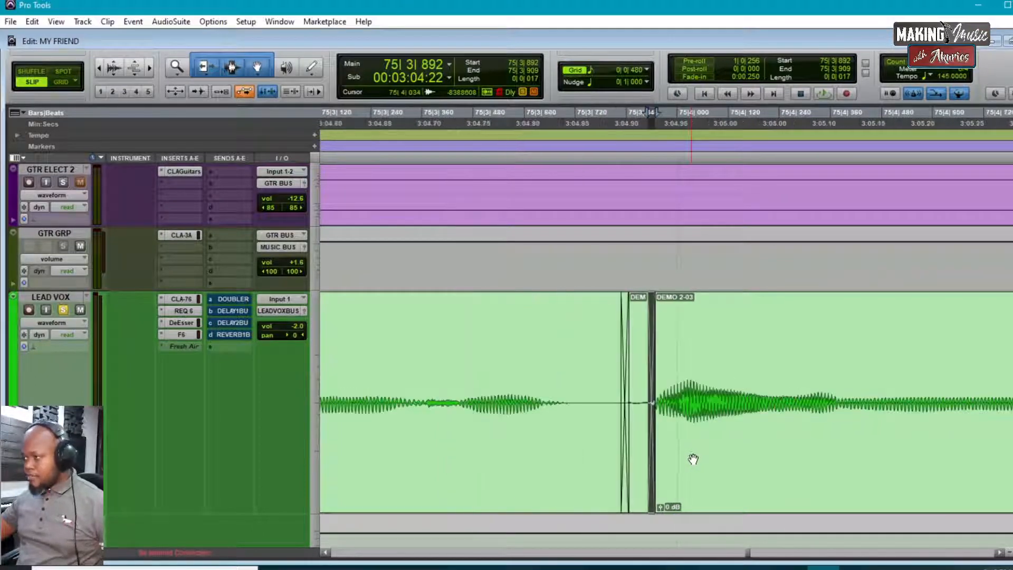
left_click(467, 359)
key("ctrl+bracketleft")
key("space")
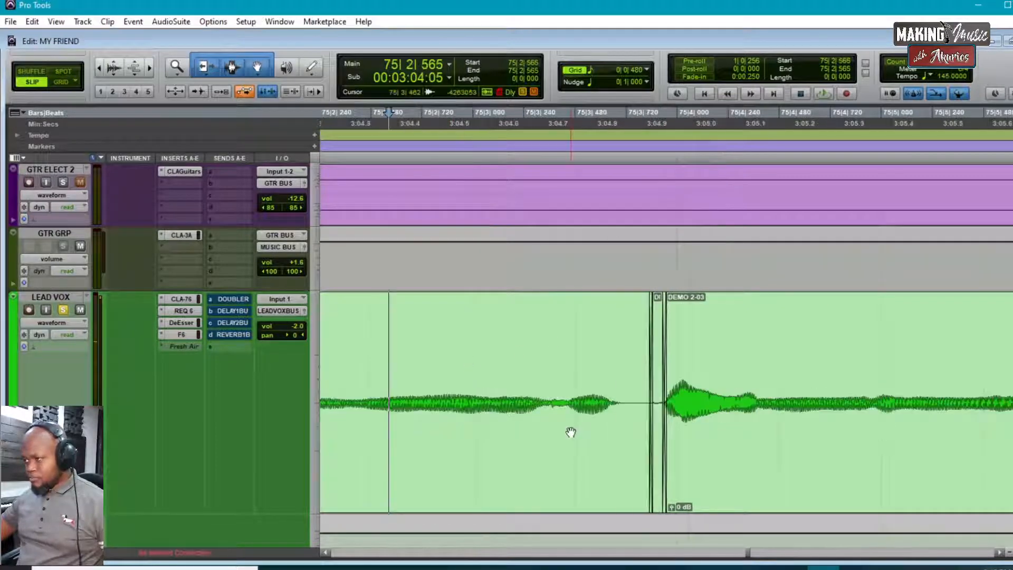
key("space")
key("space")
key("space")
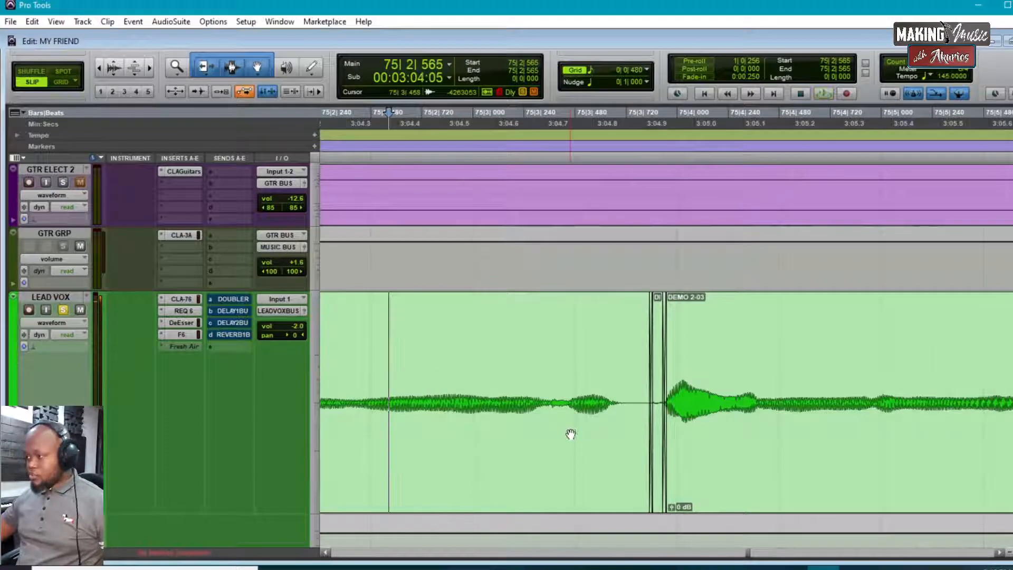
- Audition the treated consonant in context by playing the phrase from 74|6|820
key("ctrl+bracketleft")
left_click(383, 364)
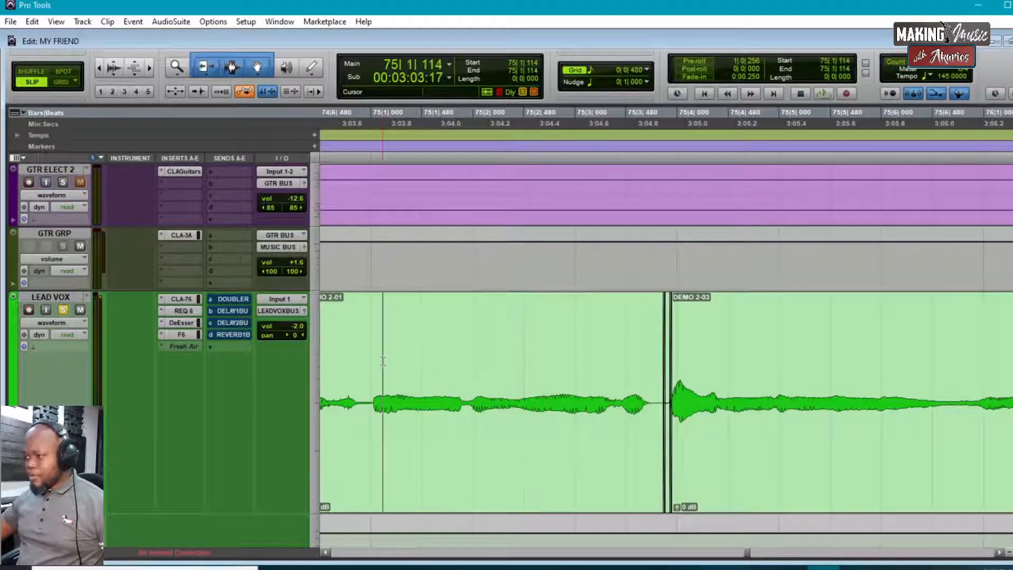
left_click(356, 362)
key("space")
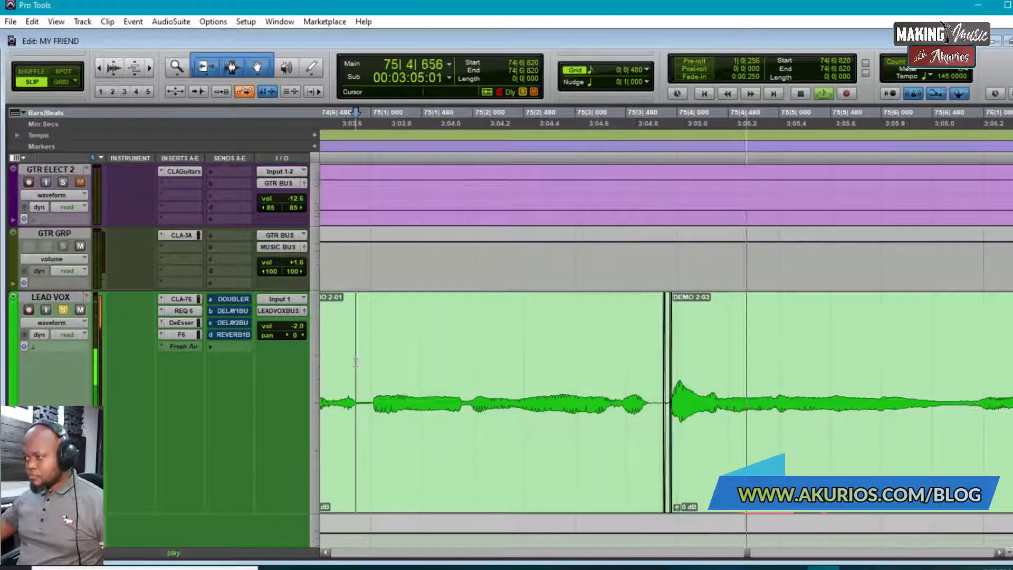
key("space")
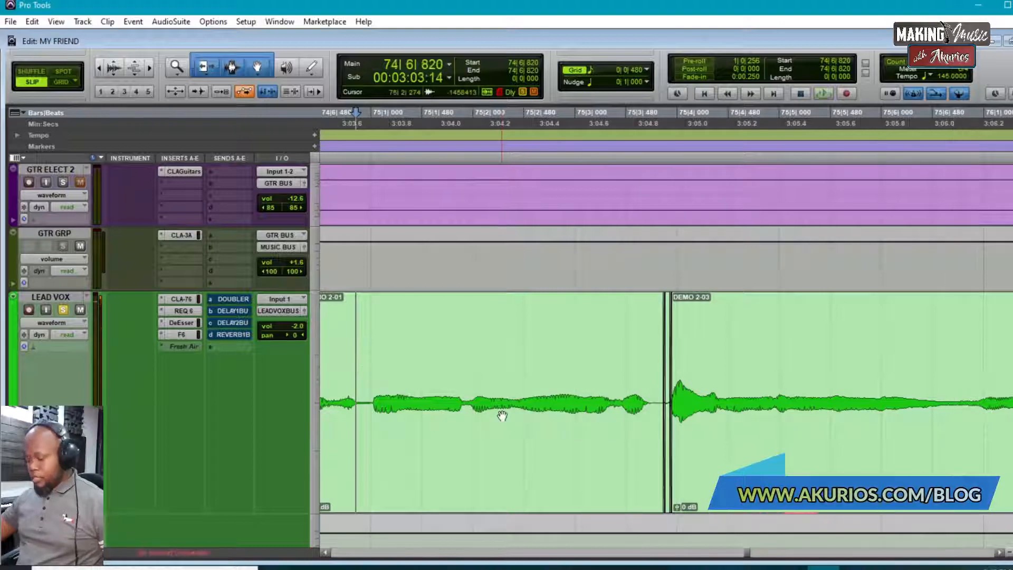
- Select the separated consonant clip DEMO 2-02 and set its clip gain to -9.7 dB
key("ctrl+bracketright")
key("ctrl+bracketright")
scroll(608, 389, "right", 8)
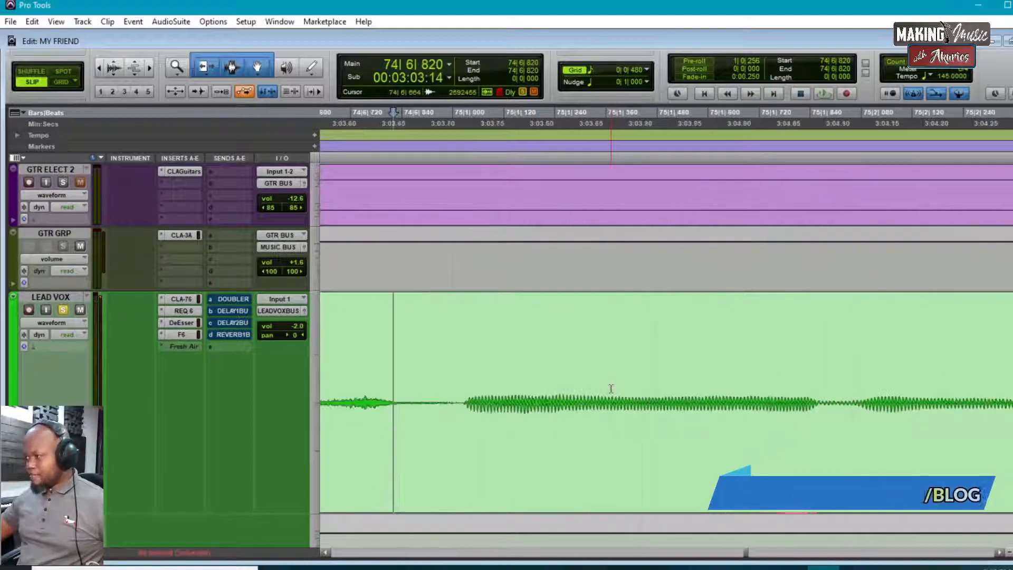
scroll(611, 388, "right", 4)
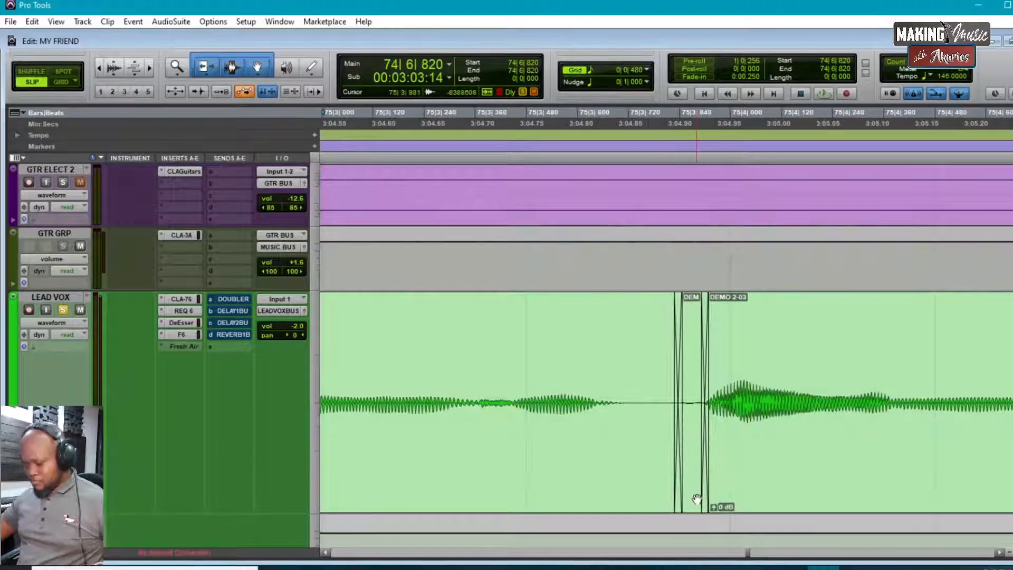
left_click(696, 498)
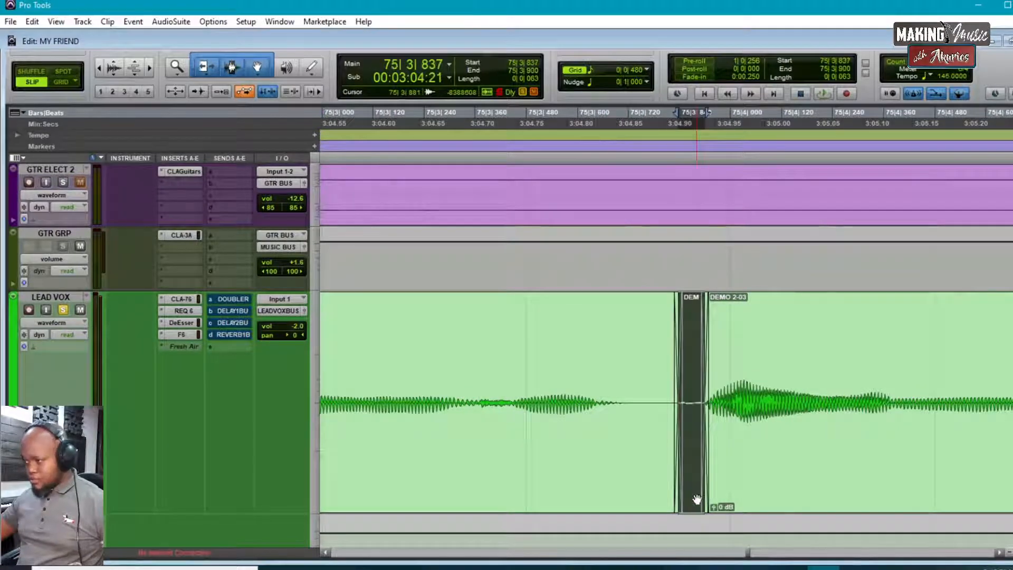
scroll(697, 498, "up", 2)
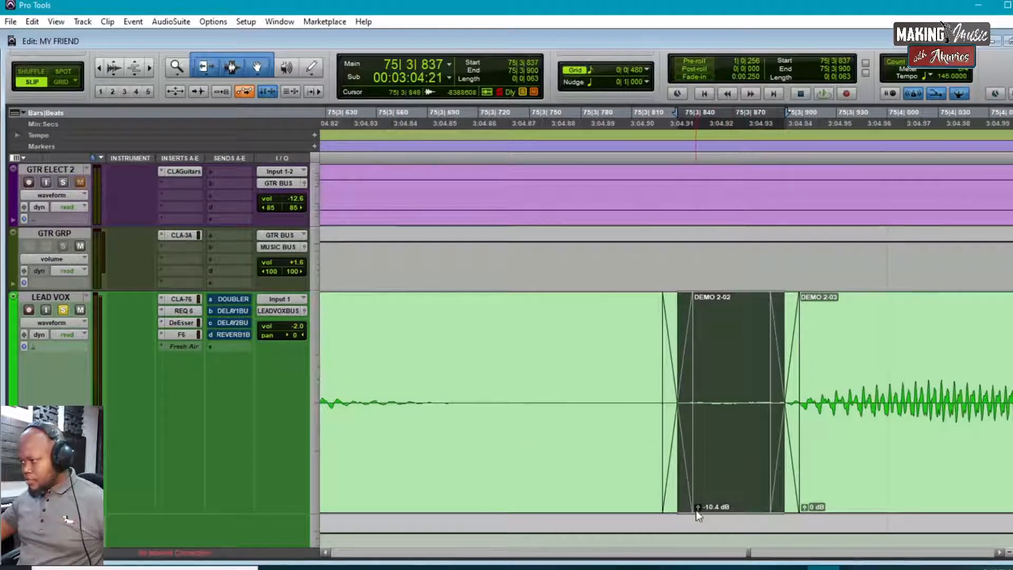
left_click(698, 508)
left_click_drag(700, 500, 700, 500)
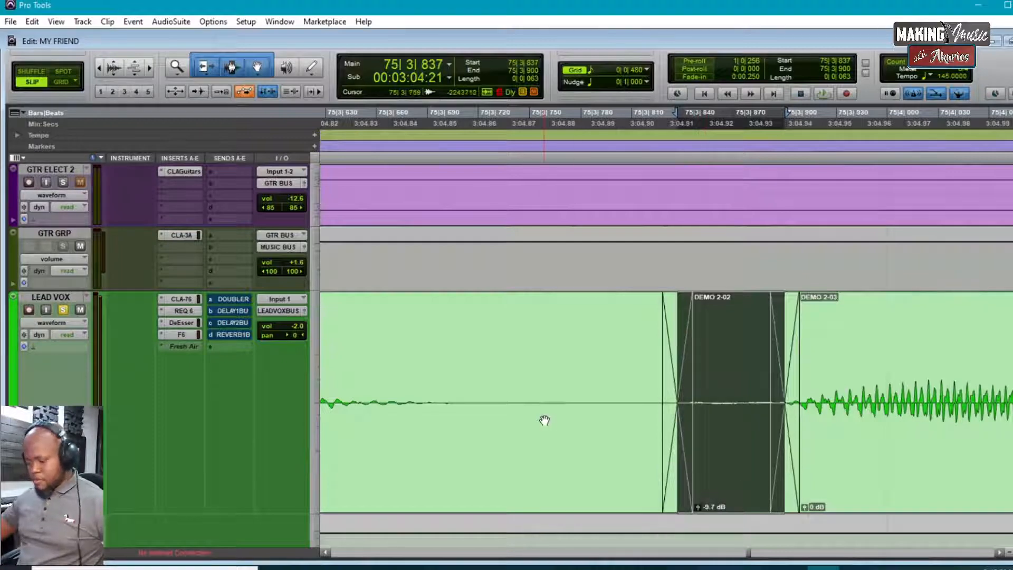
- Play the whole phrase from 74|5|506, just before DEMO 2-01, and replay it across the treated consonant
scroll(543, 417, "down", 4)
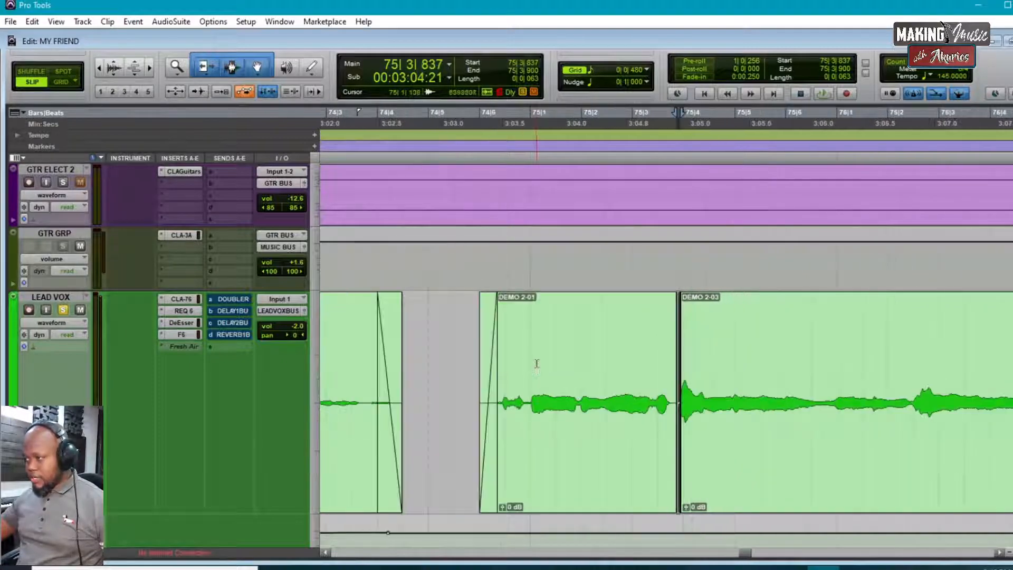
left_click(456, 353)
key("space")
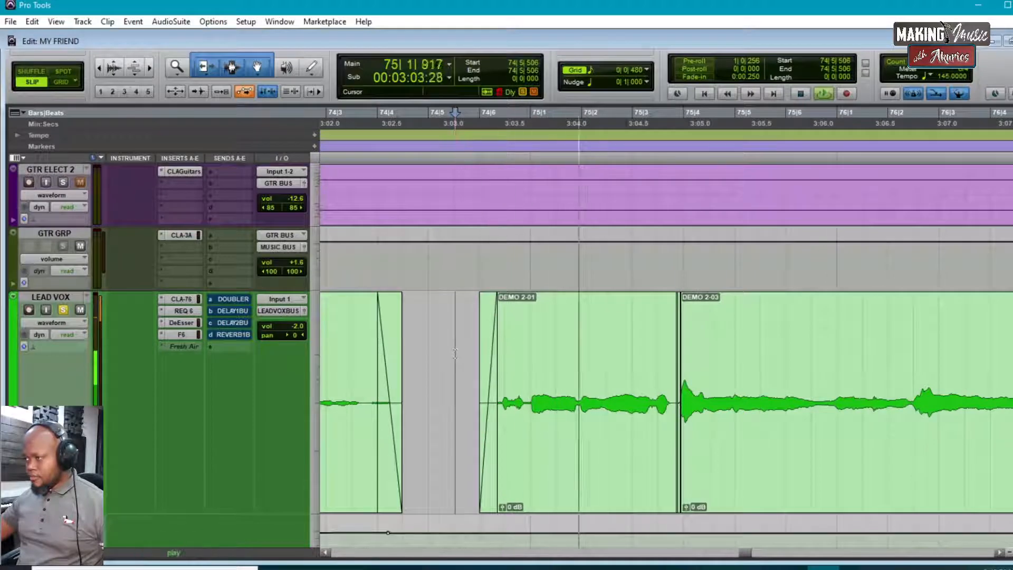
key("space")
key("space")
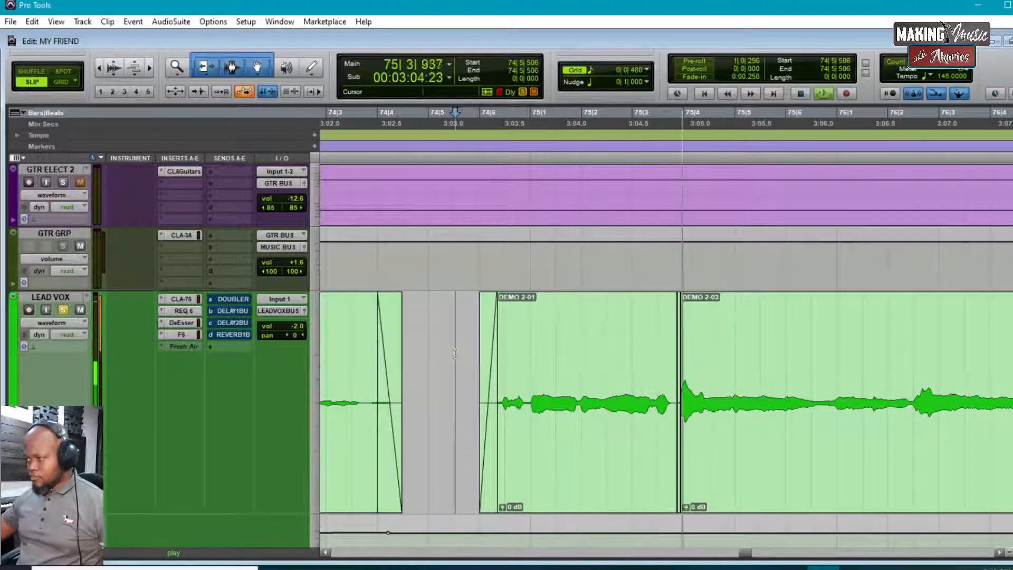
key("space")
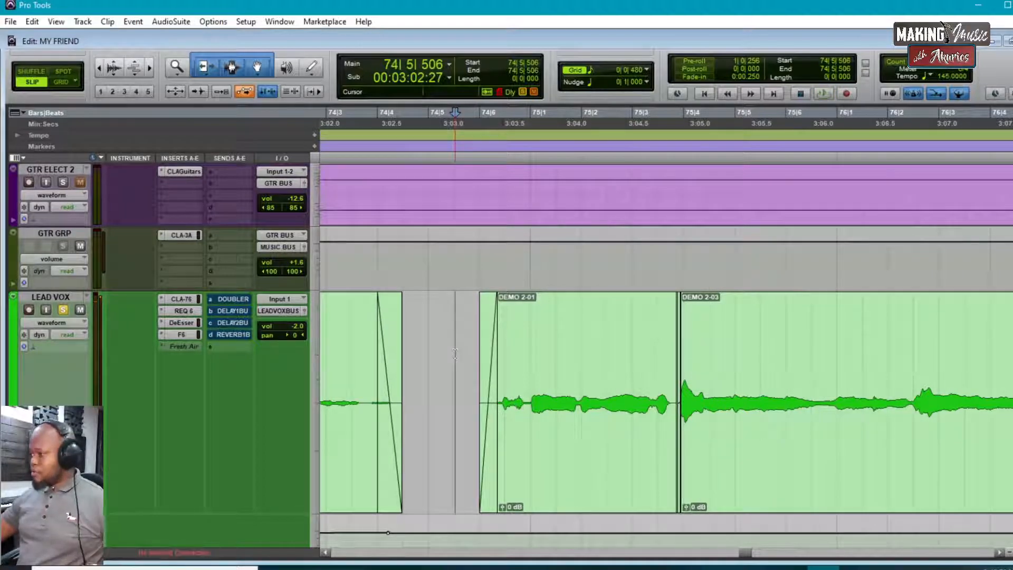
- Locate and select the DEMO 3 clip at 82|1|236 on the LEAD VOX track, framed with its neighbouring clips
scroll(654, 369, "right", 5)
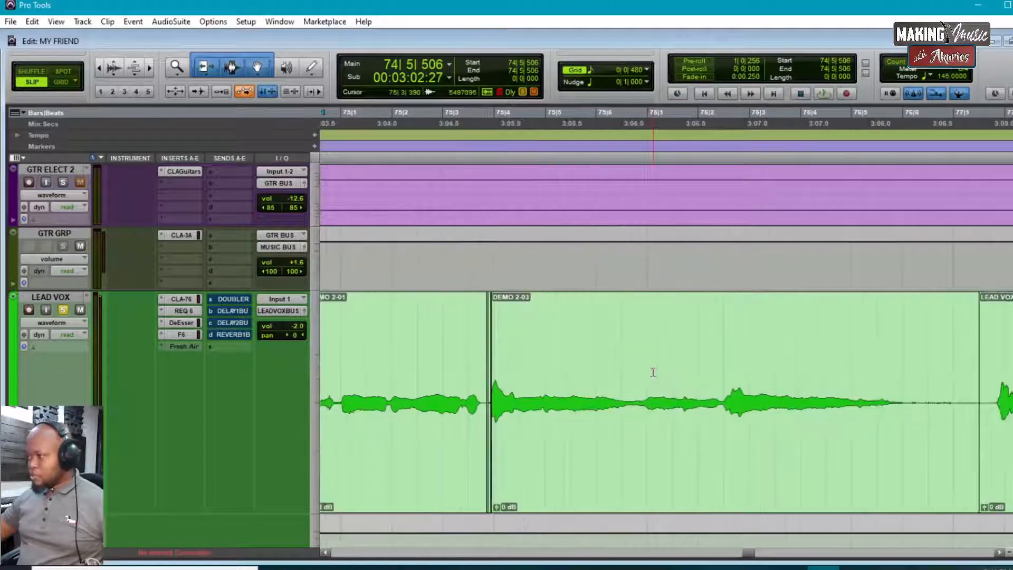
scroll(653, 371, "right", 5)
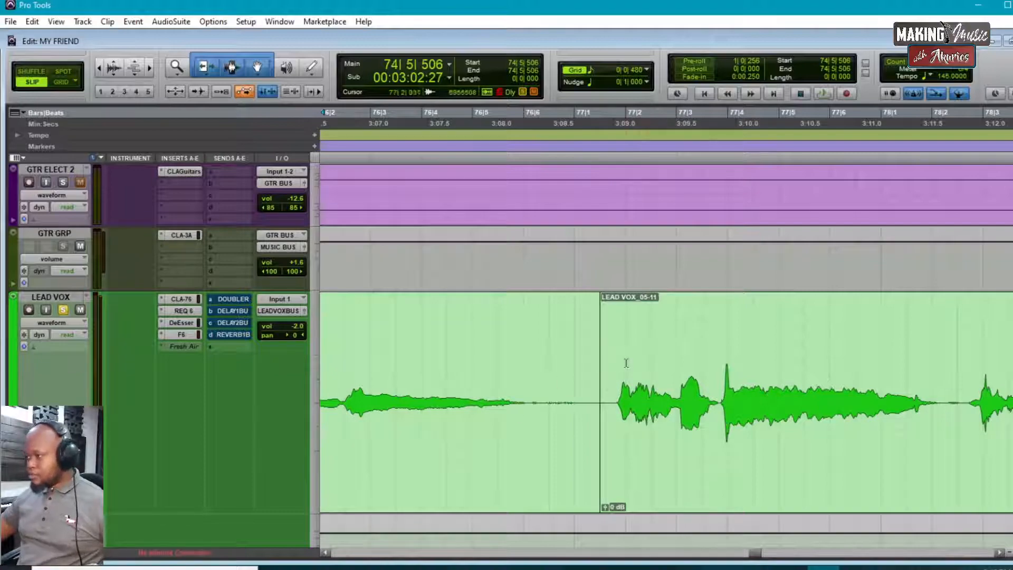
scroll(625, 363, "right", 7)
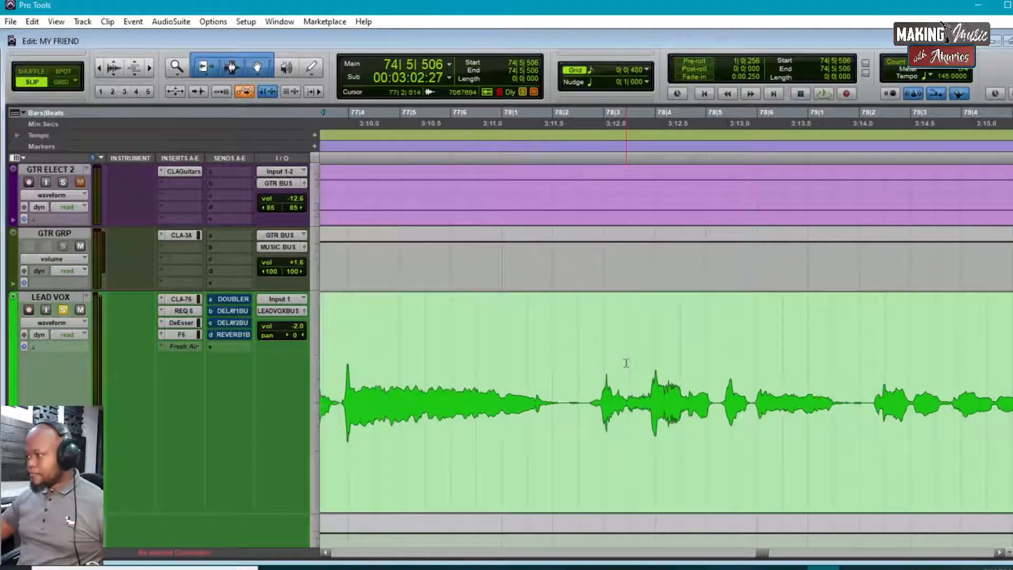
scroll(626, 363, "right", 10)
scroll(626, 363, "right", 15)
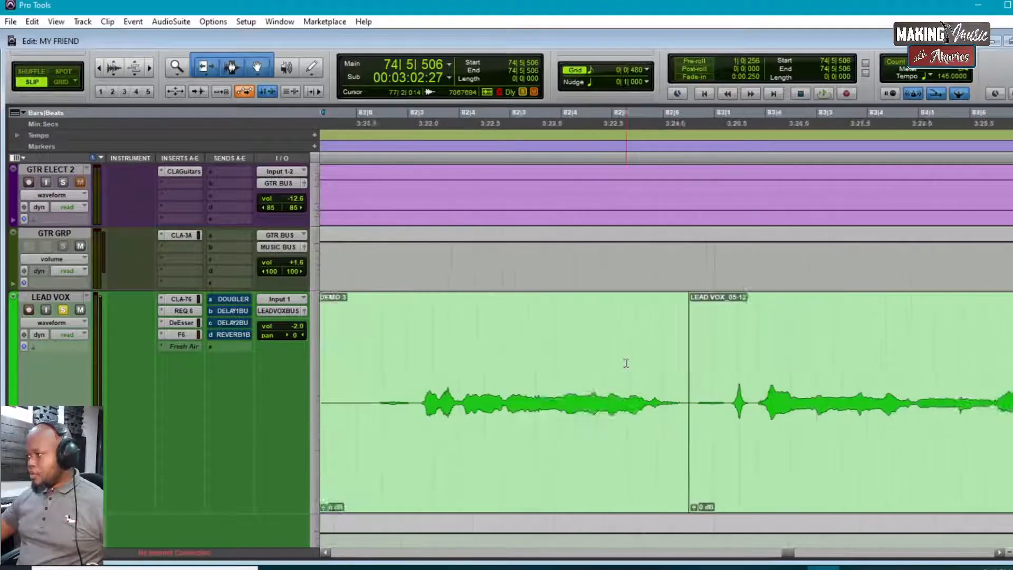
scroll(626, 363, "right", 12)
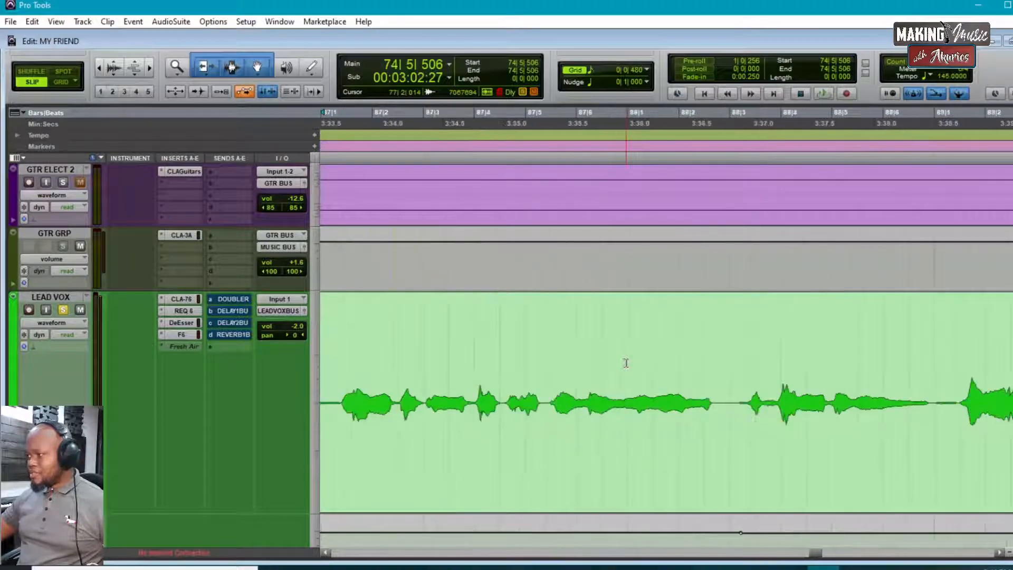
scroll(625, 363, "down", 5)
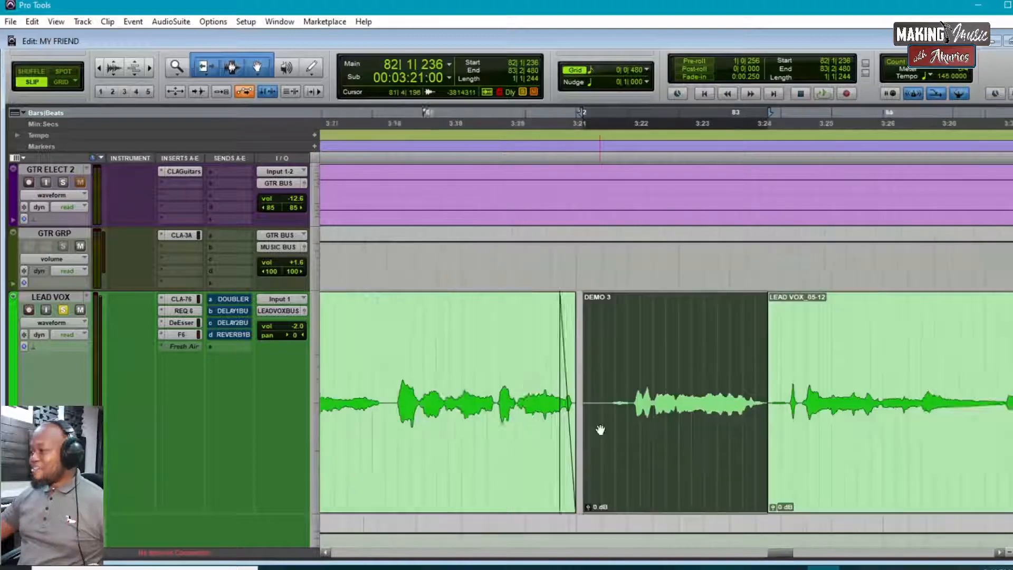
scroll(599, 430, "right", 2)
scroll(600, 429, "left", 1)
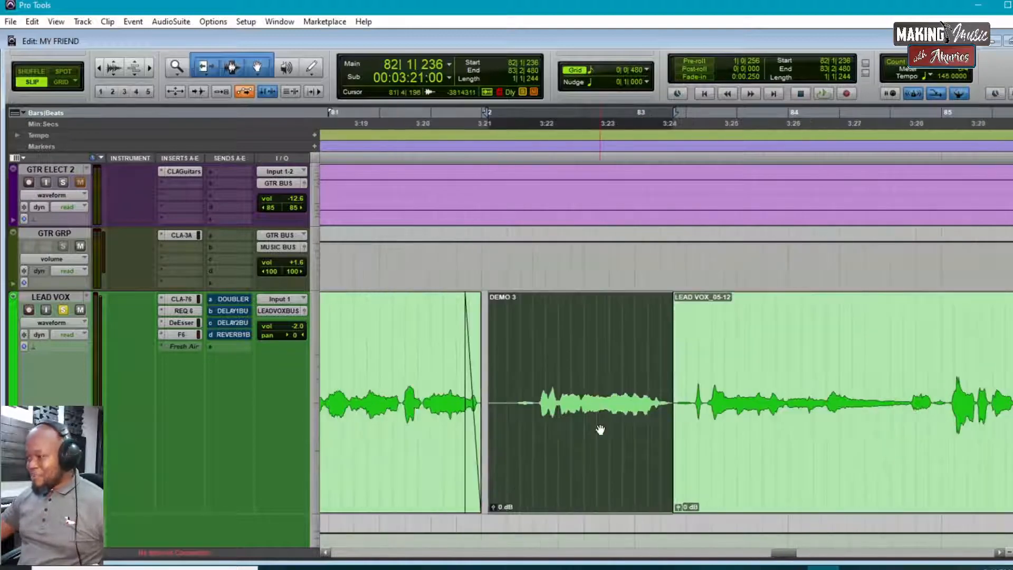
scroll(644, 400, "left", 1)
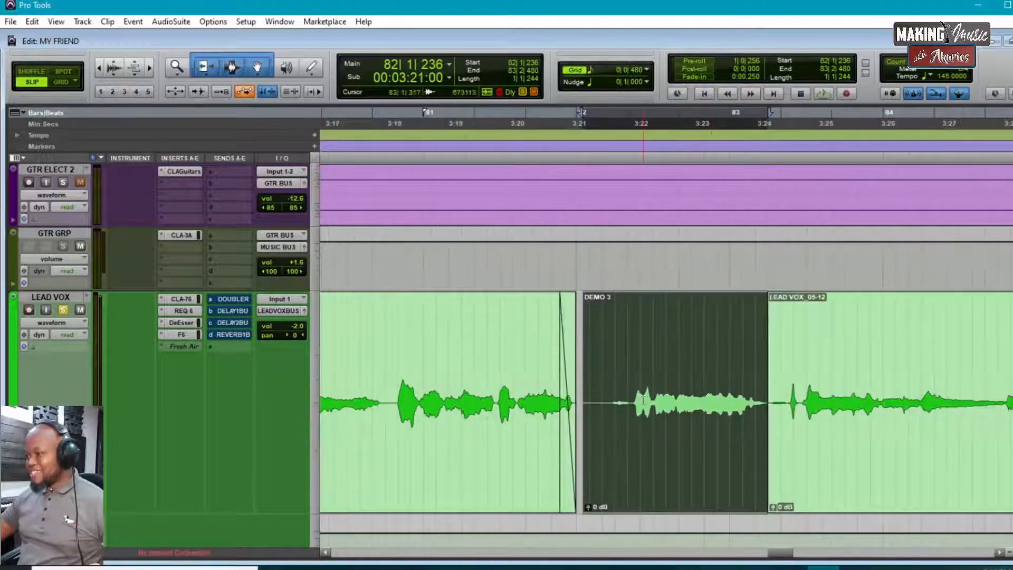
- Play into the DEMO 3 clip from 80|5|814, and replay it from 82|2|934 and 82|4|771 to judge its harsh consonants
left_click(394, 369)
key("space")
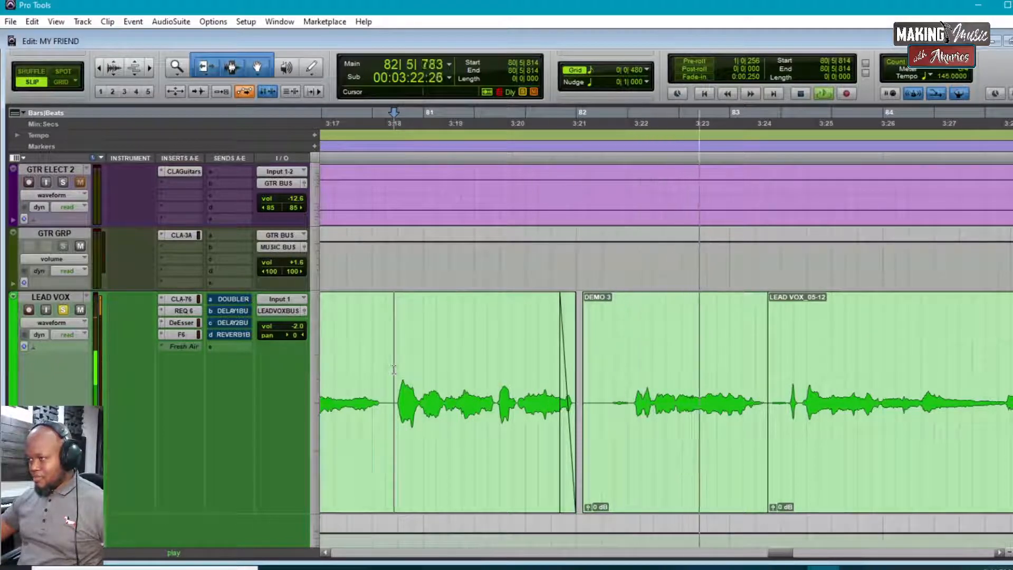
key("space")
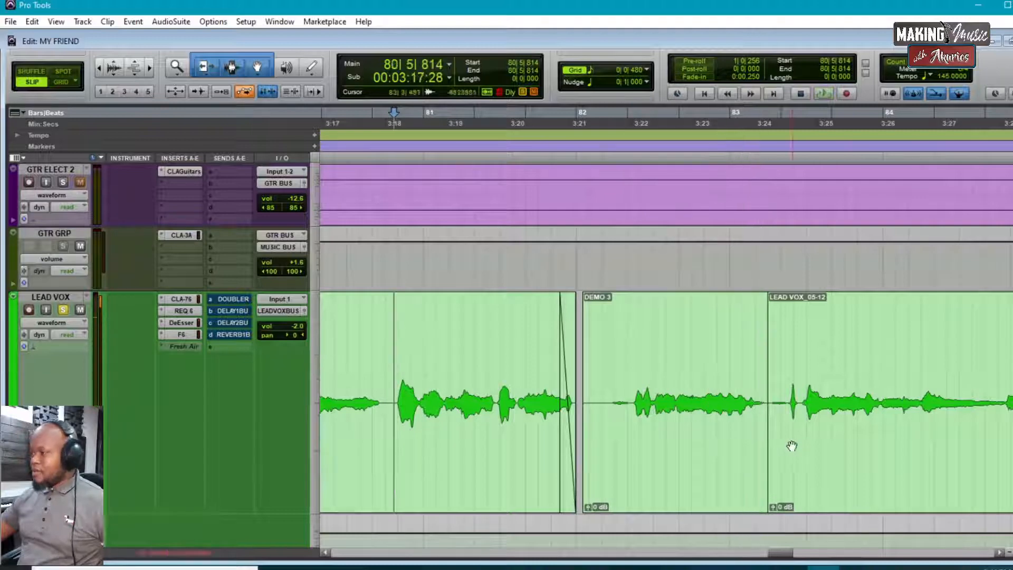
left_click(627, 372)
key("space")
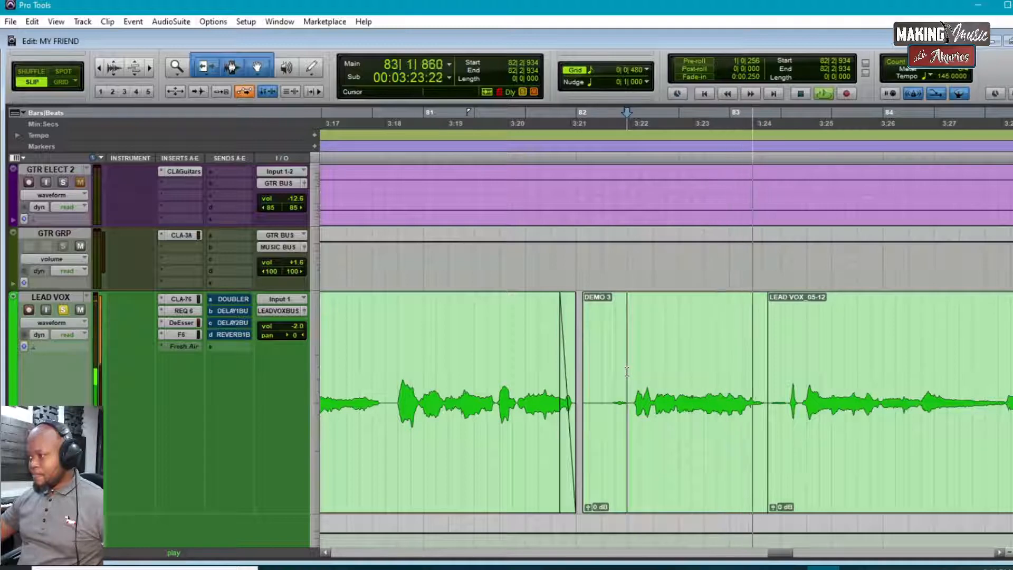
key("space")
left_click(674, 383)
key("space")
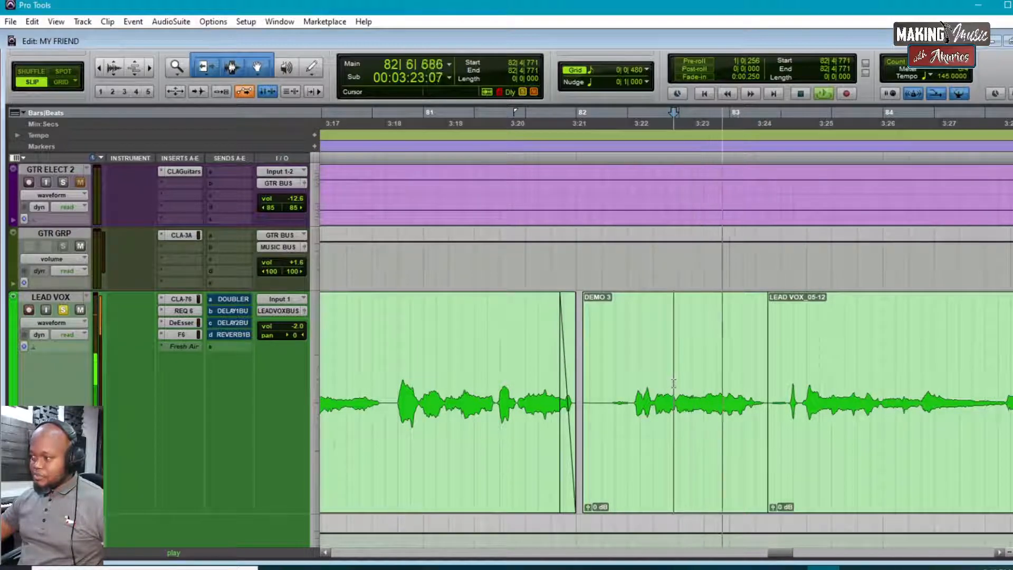
key("space")
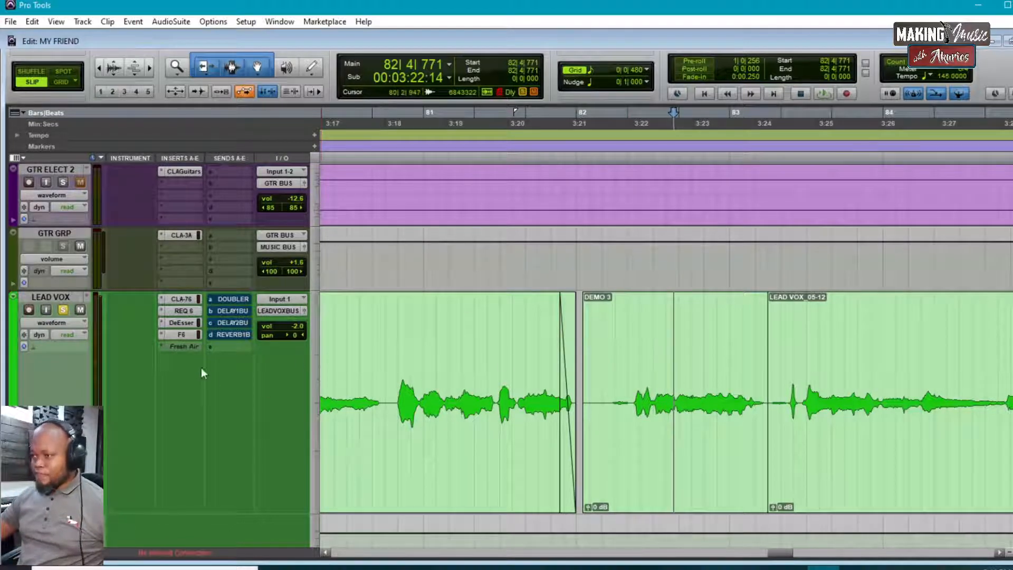
- Open the F6 equalizer on the LEAD VOX track and select the DEMO 3 vocal phrase from 82|3|098 to 83|2|495
left_click(183, 336)
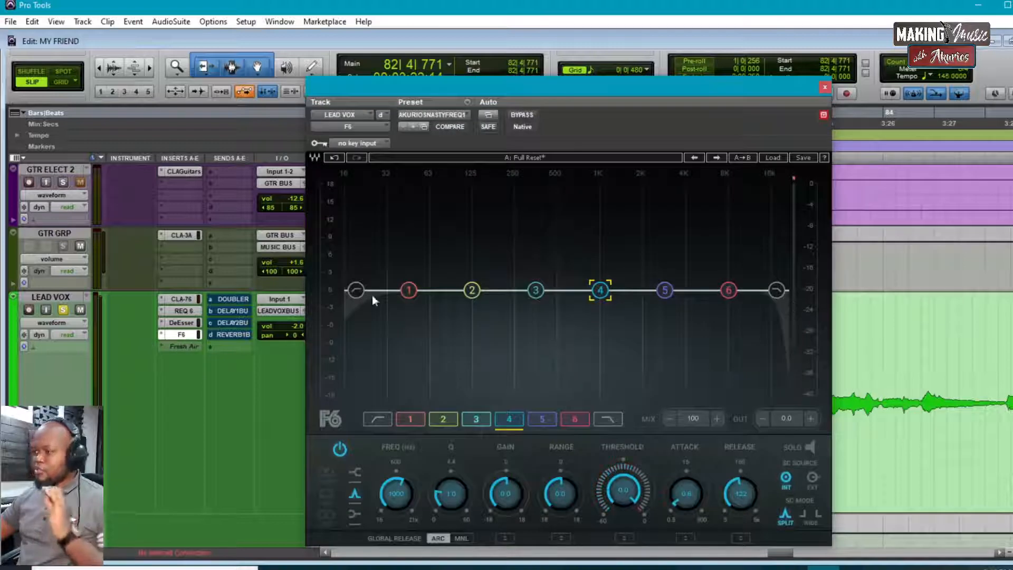
left_click_drag(546, 94, 530, 55)
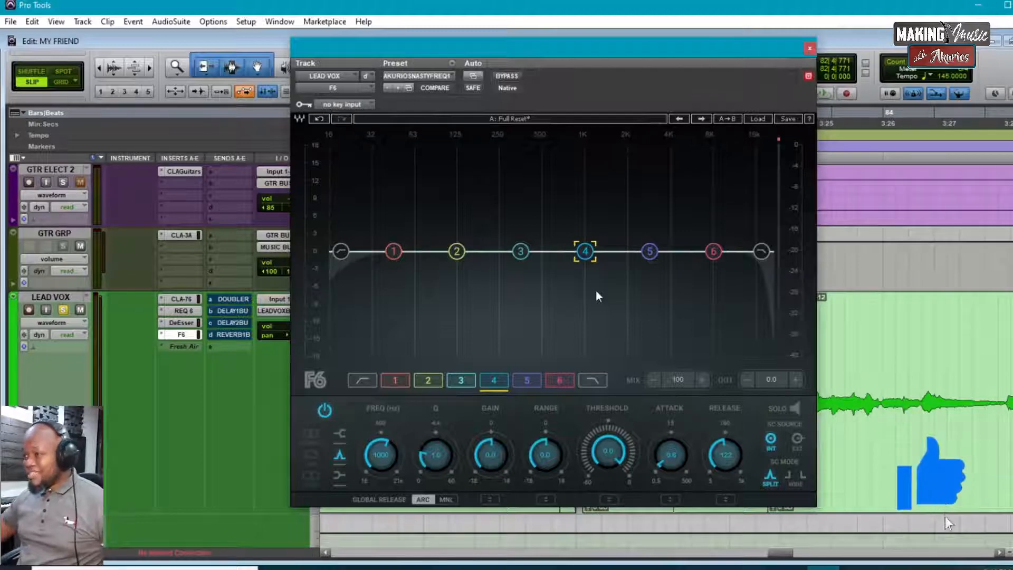
left_click_drag(559, 49, 267, 410)
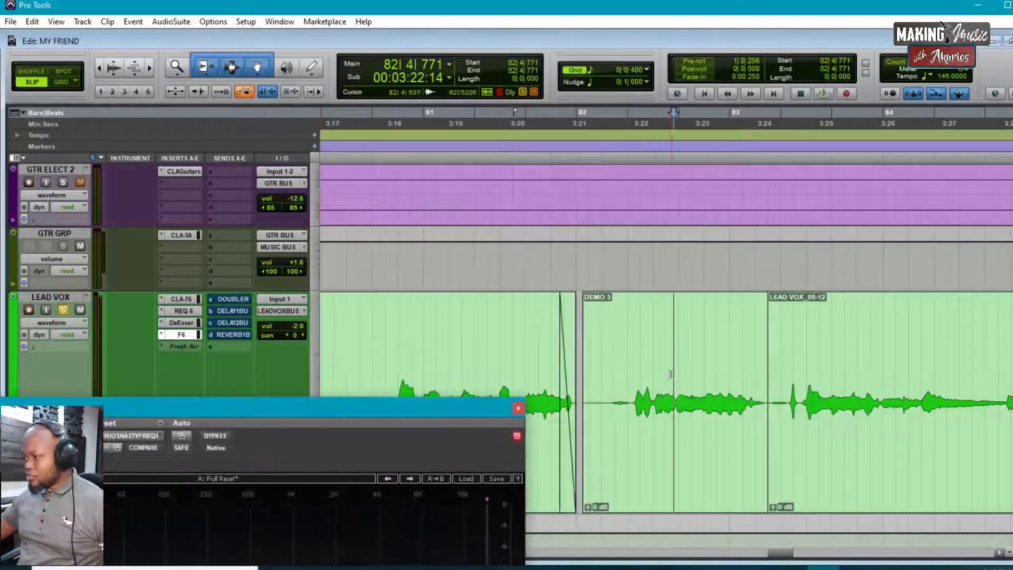
left_click_drag(629, 369, 767, 386)
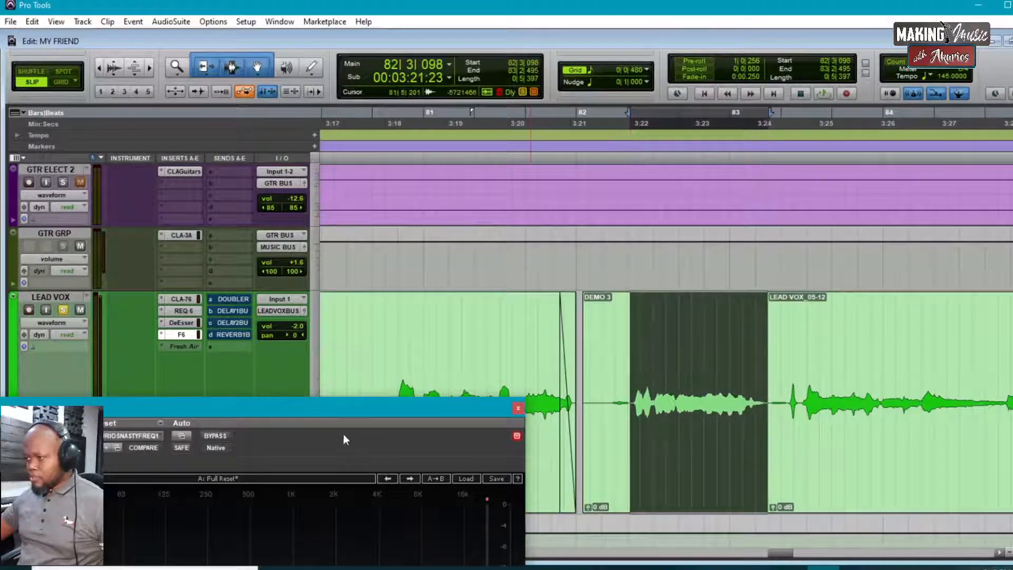
- In the F6, narrow band 4 to a Q of 4.9 and sweep it to 2031 Hz with a 16.6 dB boost
left_click_drag(319, 413, 670, 80)
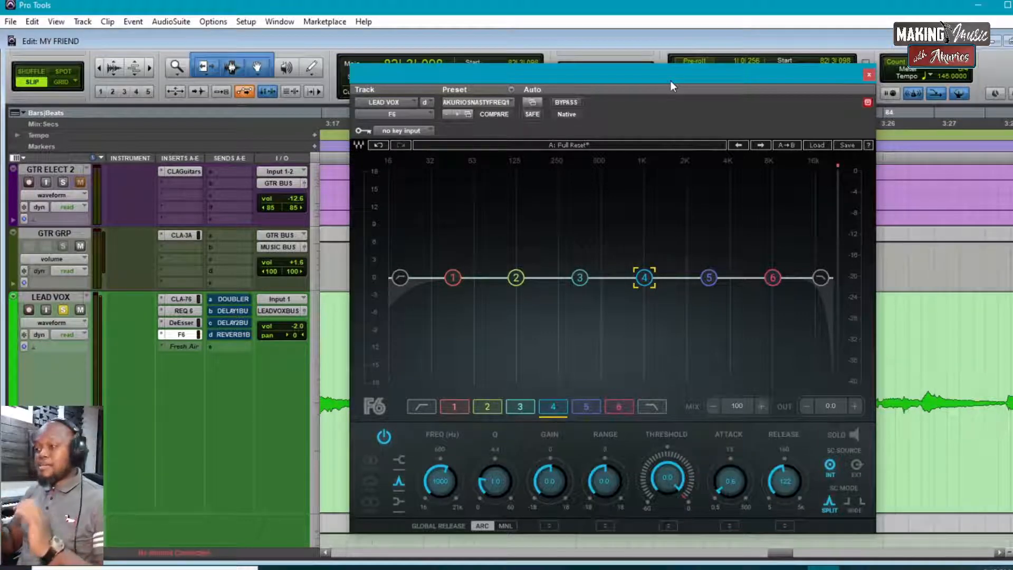
left_click_drag(670, 80, 585, 43)
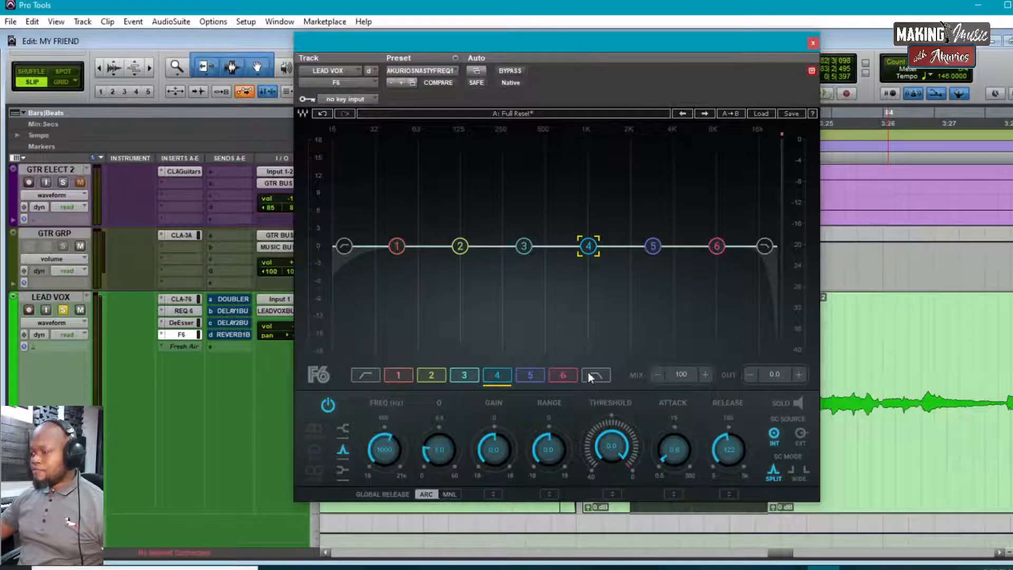
left_click_drag(561, 46, 469, 36)
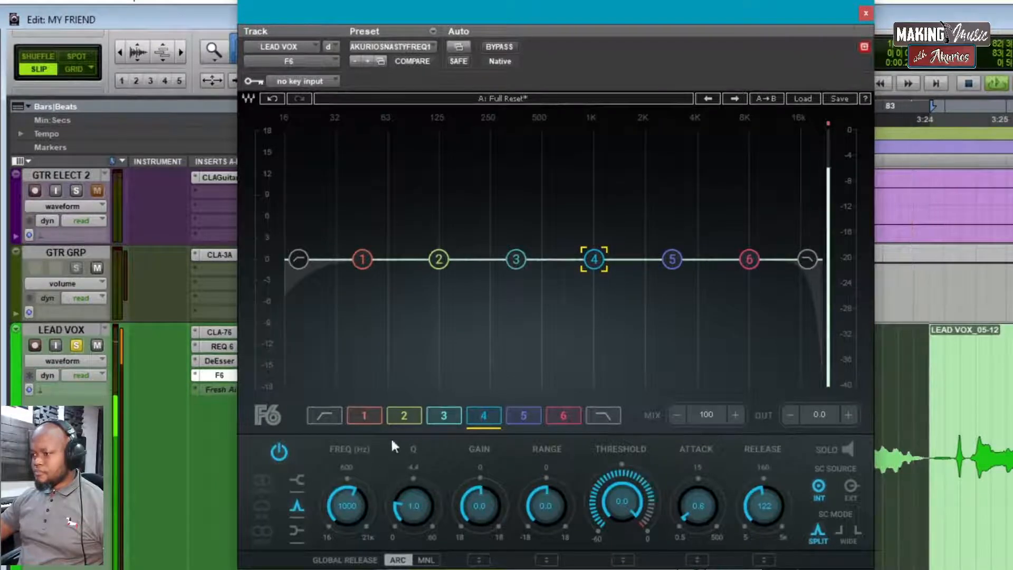
left_click_drag(413, 508, 412, 480)
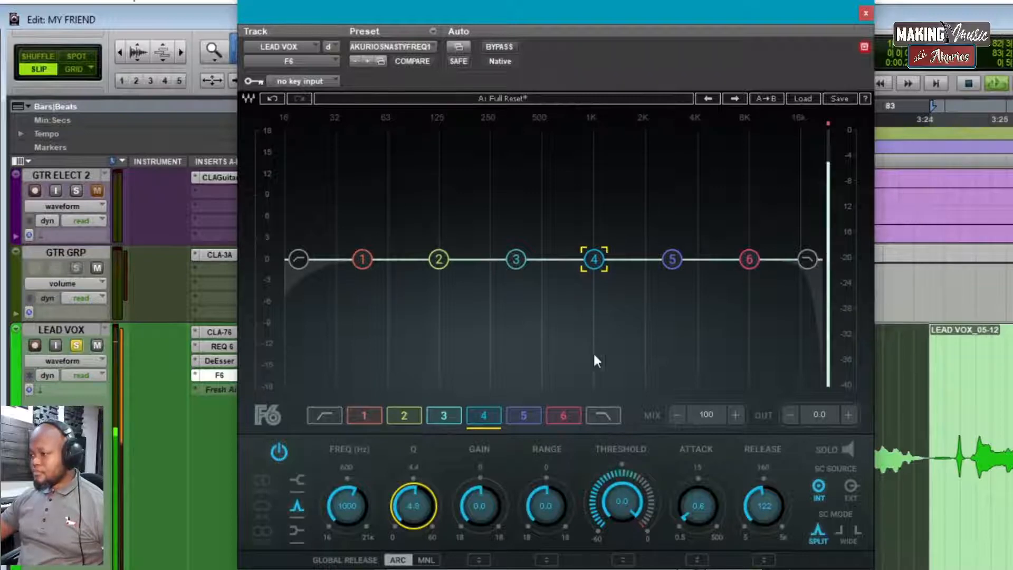
left_click_drag(405, 514, 404, 509)
left_click_drag(594, 271, 647, 158)
left_click_drag(647, 145, 646, 140)
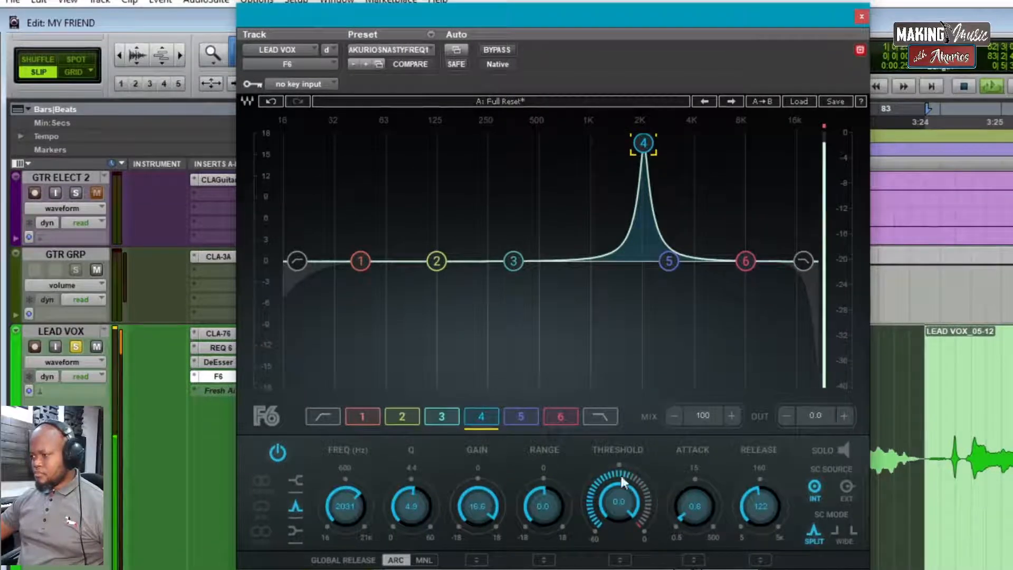
- Reset band 4's gain to 0, lower its threshold to -22.4 and set its range to -11.9
left_click(475, 510, "alt")
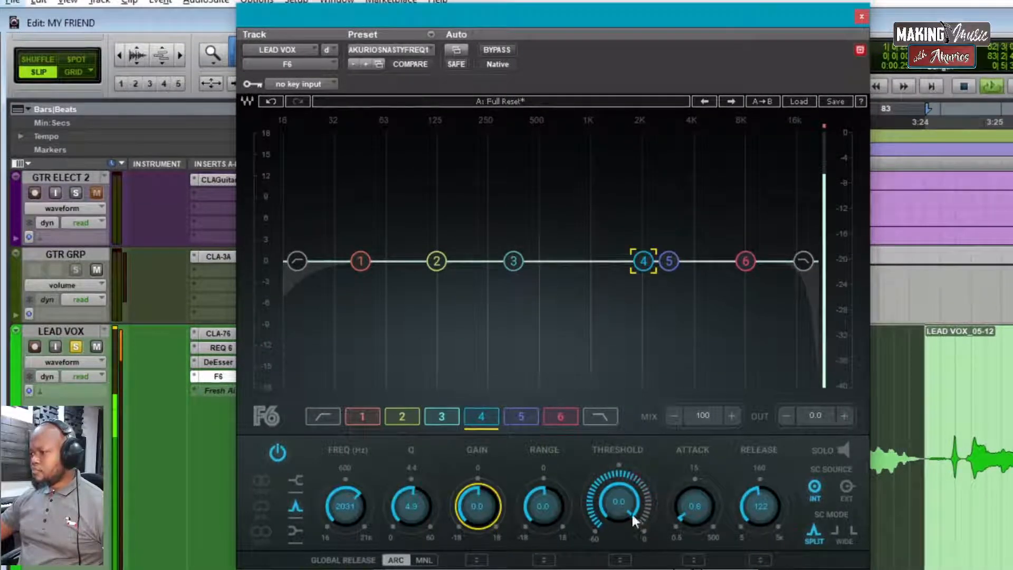
left_click(618, 506)
left_click_drag(618, 505, 618, 528)
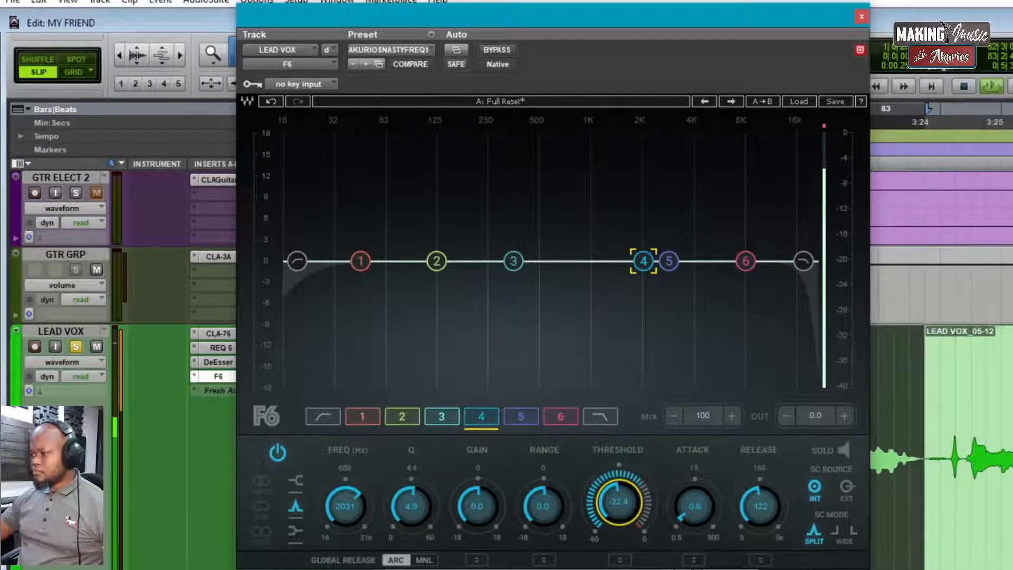
left_click_drag(545, 510, 545, 527)
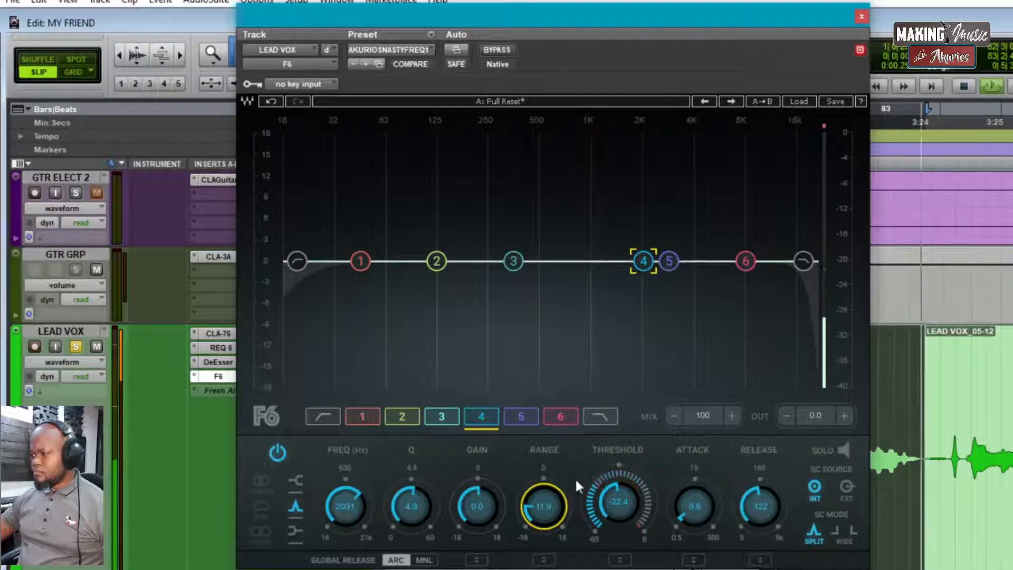
- Fine-tune band 4 to a Q of 19.1, range -11.6, threshold -31.6, attack 0.5 and release 19
left_click_drag(416, 520, 417, 503)
left_click(690, 509)
left_click_drag(760, 506, 760, 528)
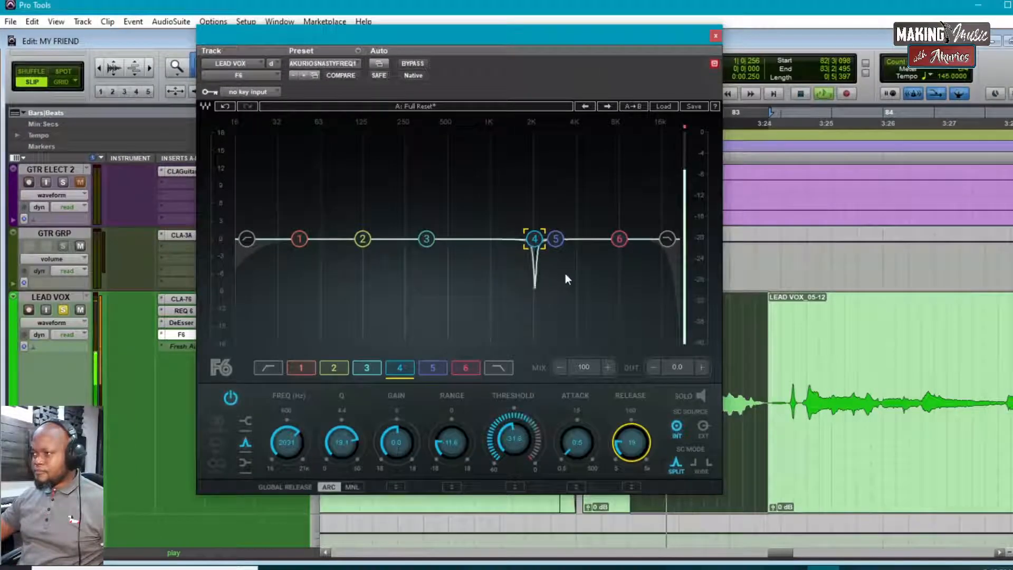
- Narrow band 5 to a Q of 7.1 and sweep it to 2636 Hz with a boost of about 18 dB
left_click_drag(556, 238, 563, 242)
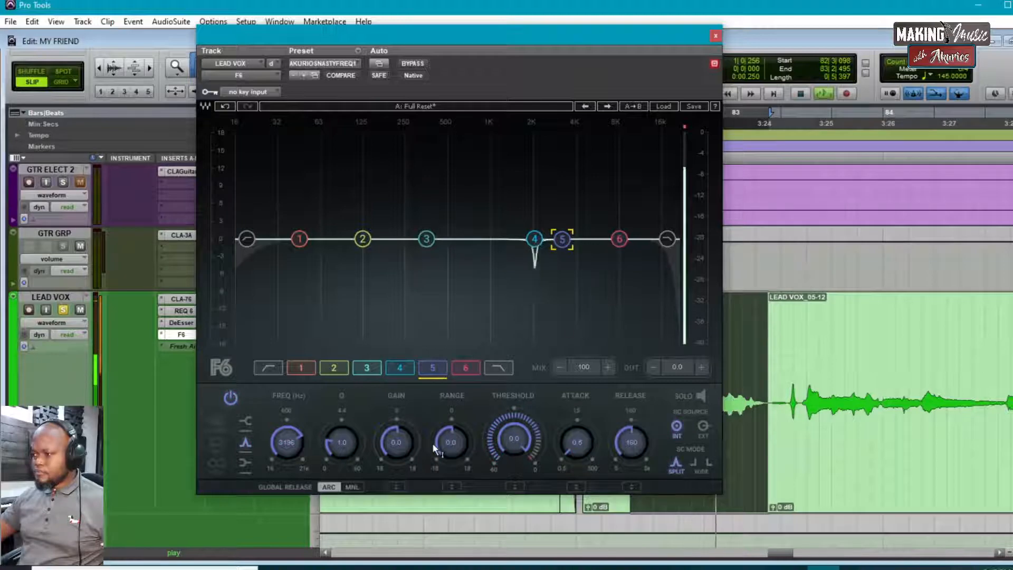
left_click_drag(342, 442, 342, 404)
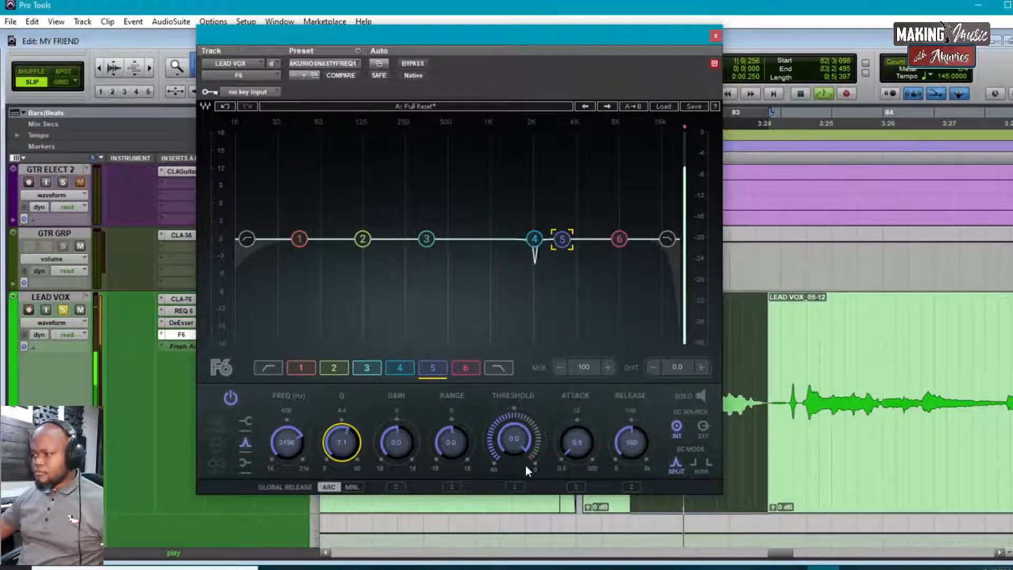
left_click_drag(562, 239, 551, 137)
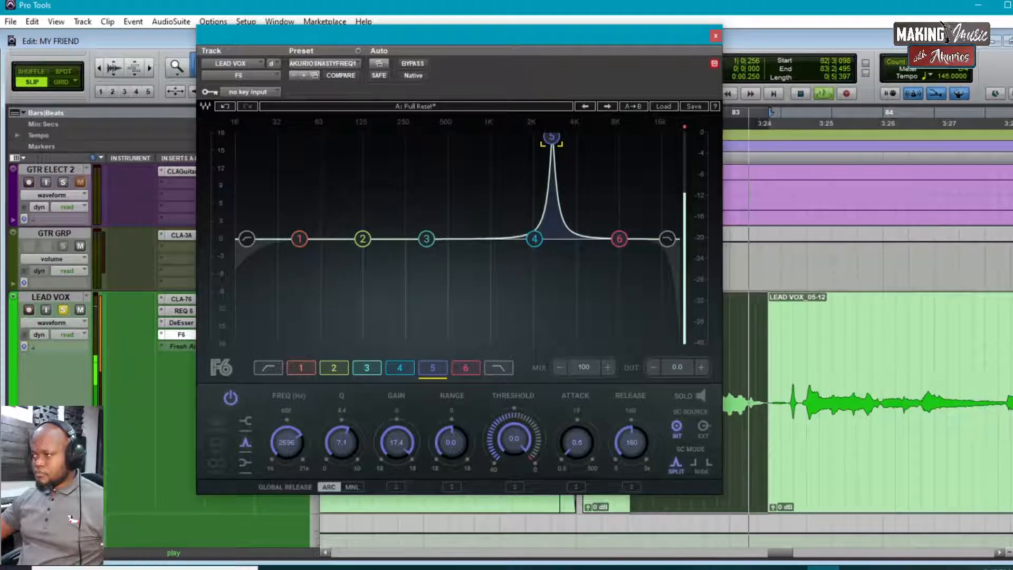
left_click_drag(551, 137, 550, 135)
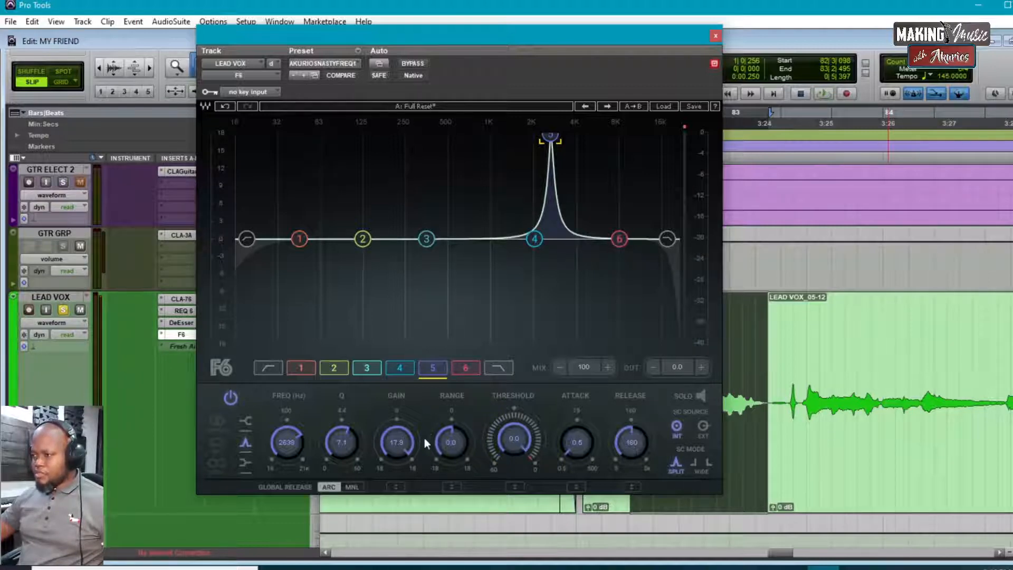
- Reset band 5's gain to 0, lower its threshold to -30.1 and set its range to -10.2
left_click(402, 444, "alt")
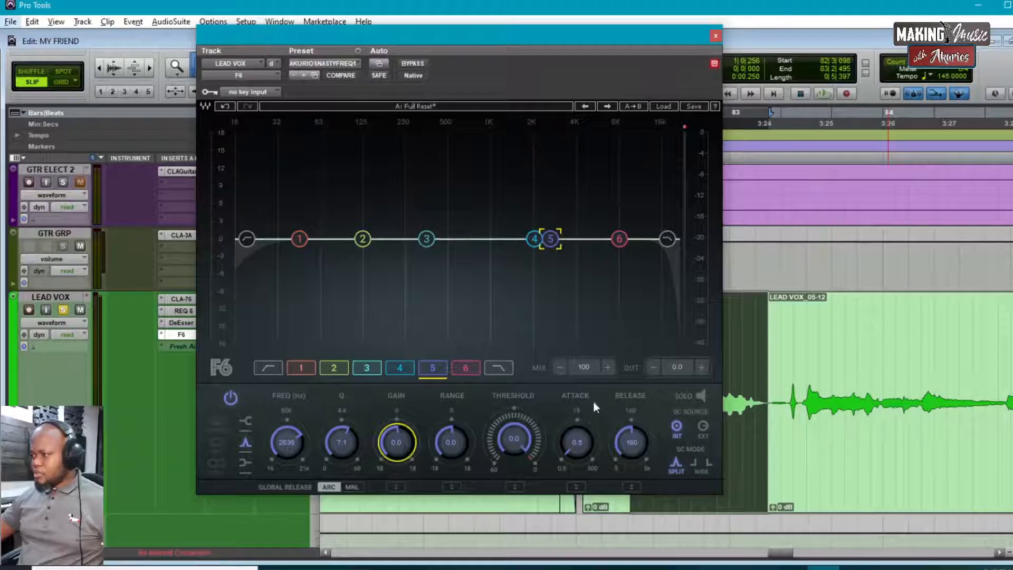
left_click_drag(522, 444, 521, 448)
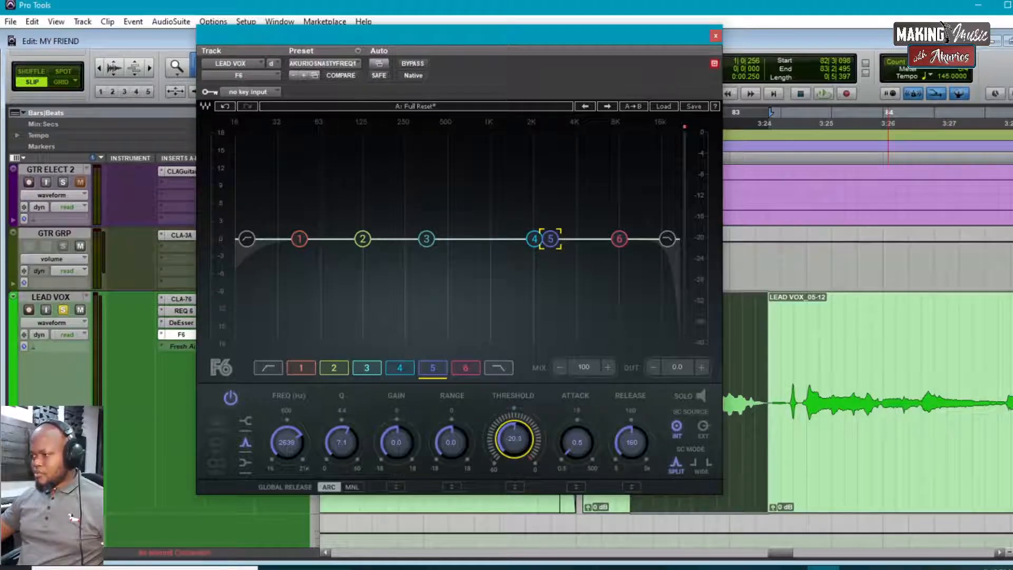
left_click(461, 447)
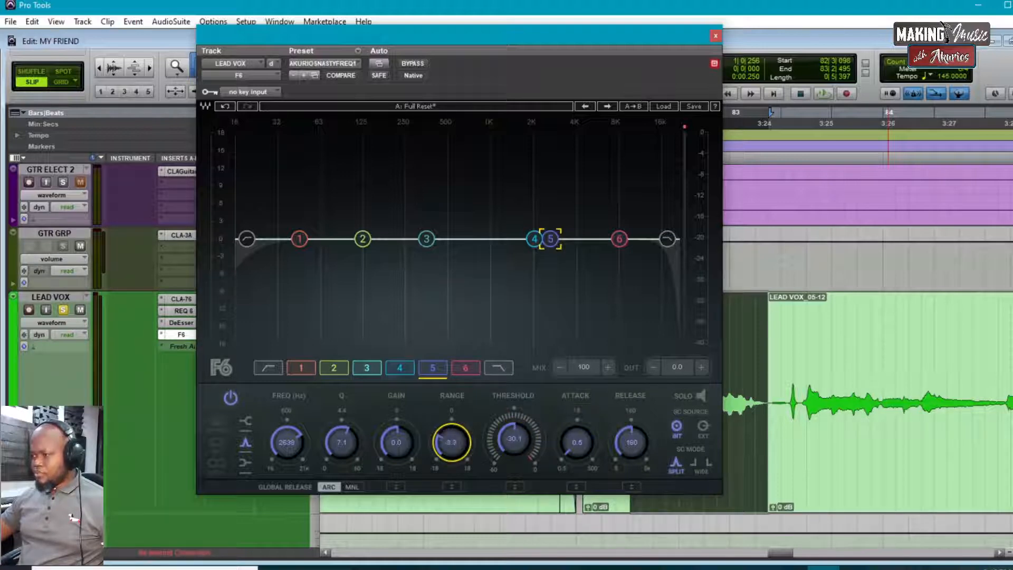
- Play the DEMO 3 selection with the F6 active, bypassed and active again to compare the harshness
key("space")
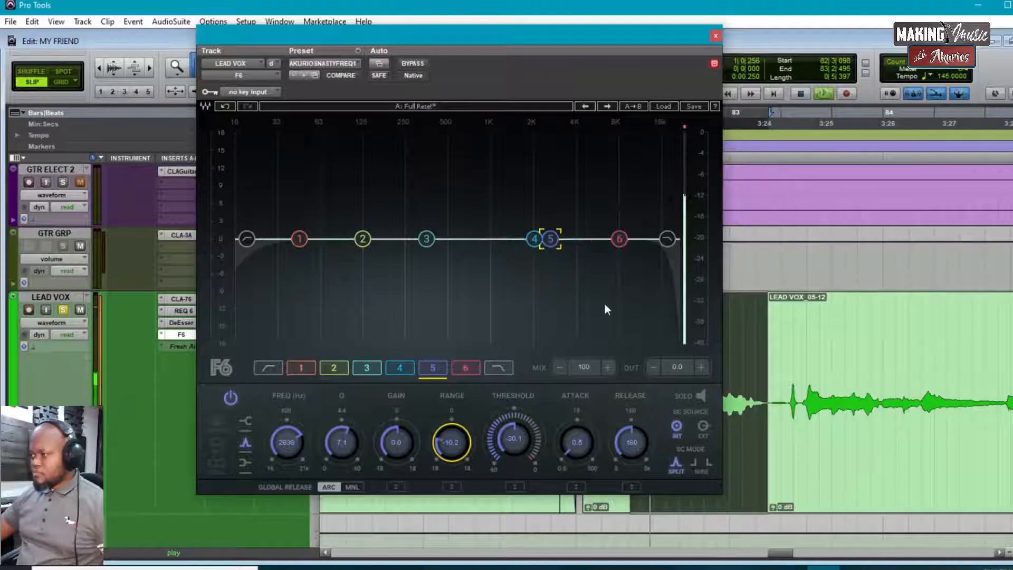
key("space")
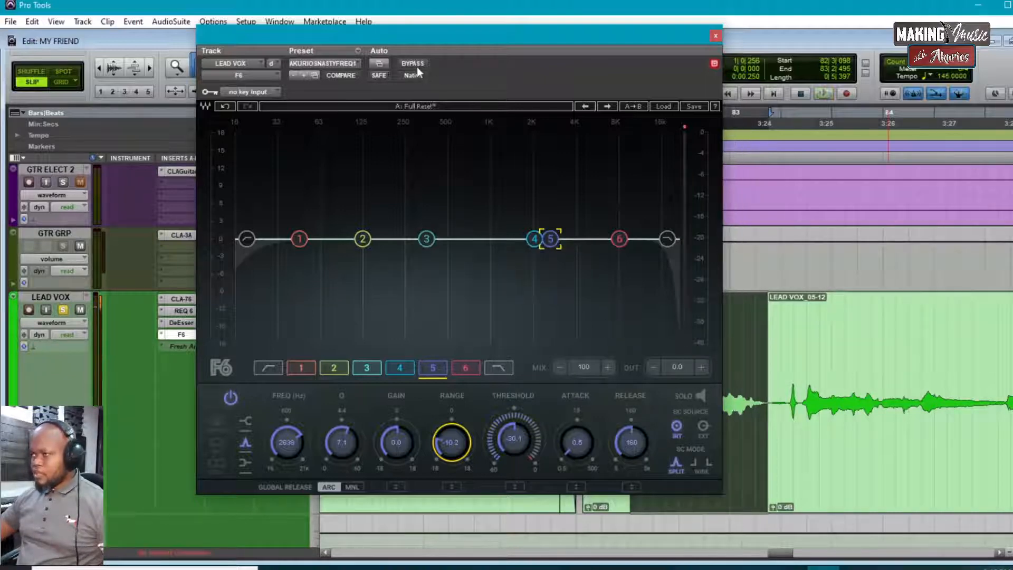
left_click(417, 66)
key("space")
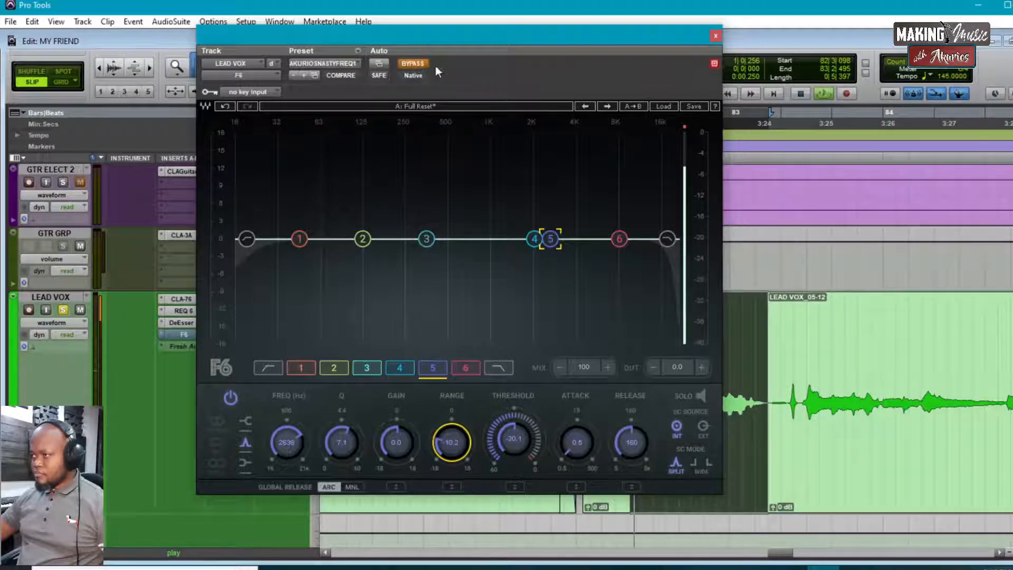
left_click(417, 65)
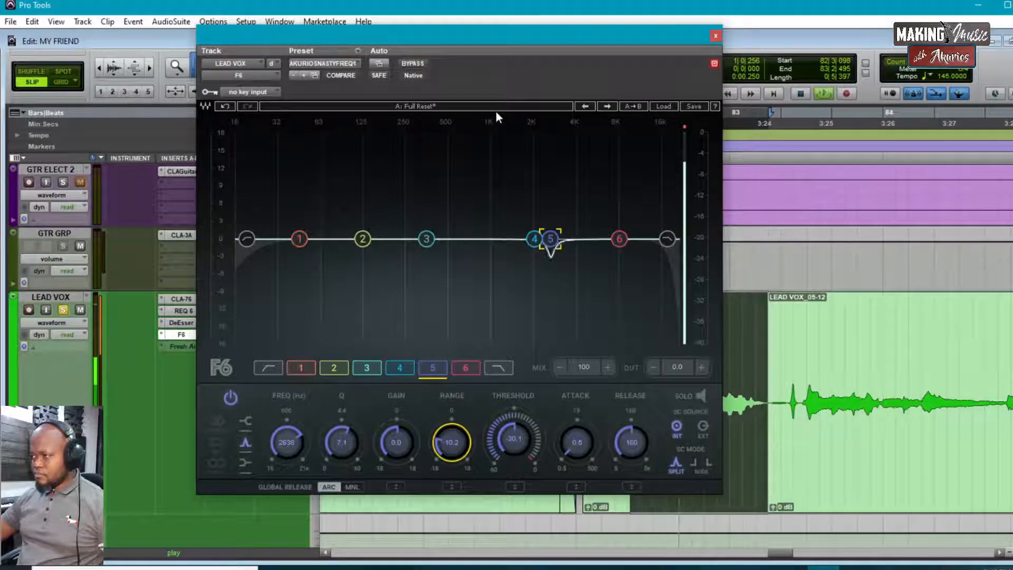
key("space")
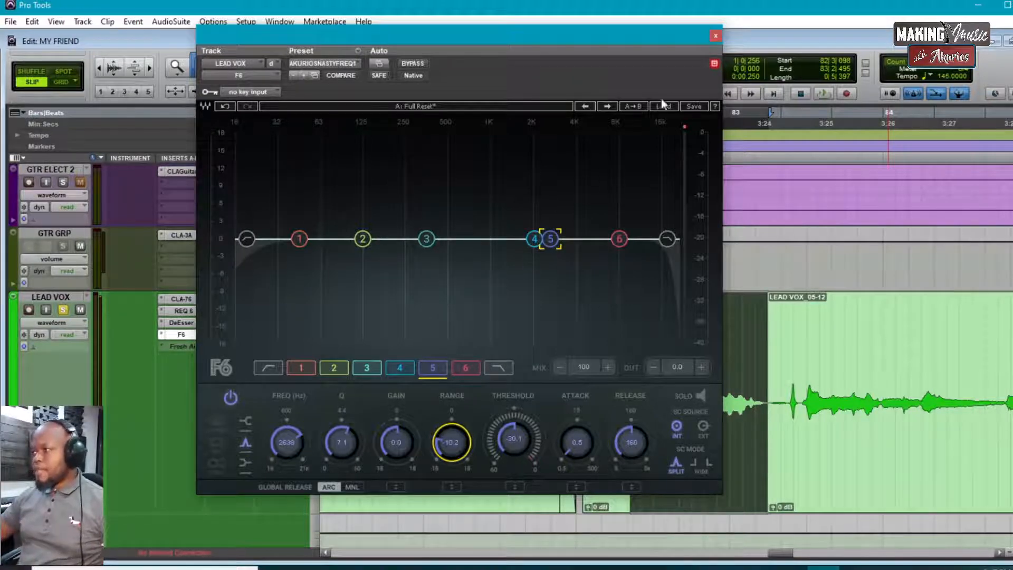
left_click_drag(695, 43, 688, 78)
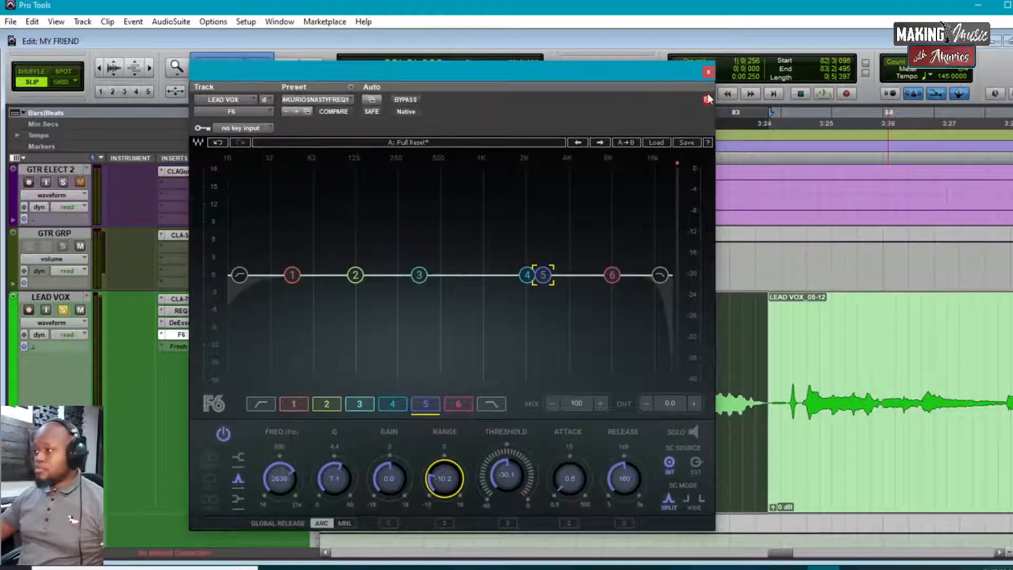